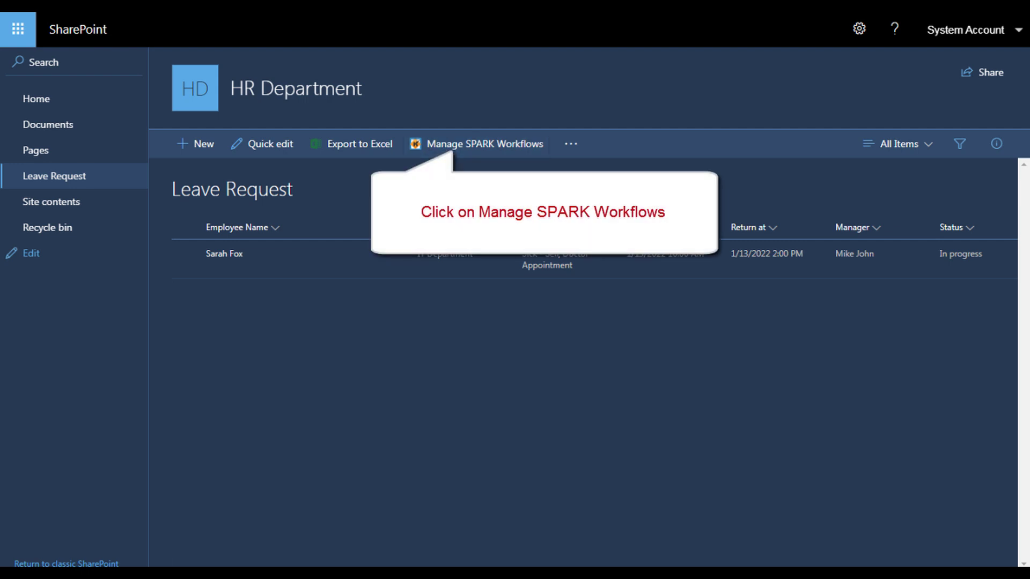
- Create a new list workflow for the Leave Request list from Manage SPARK Workflows
{"action": "left_click", "coordinate": [436, 146]}
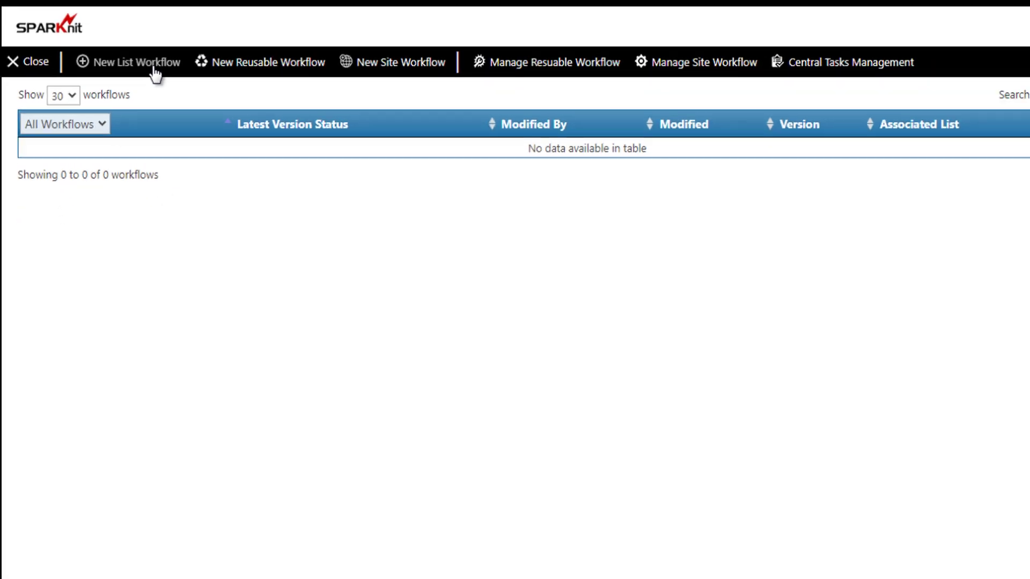
{"action": "left_click", "coordinate": [137, 59]}
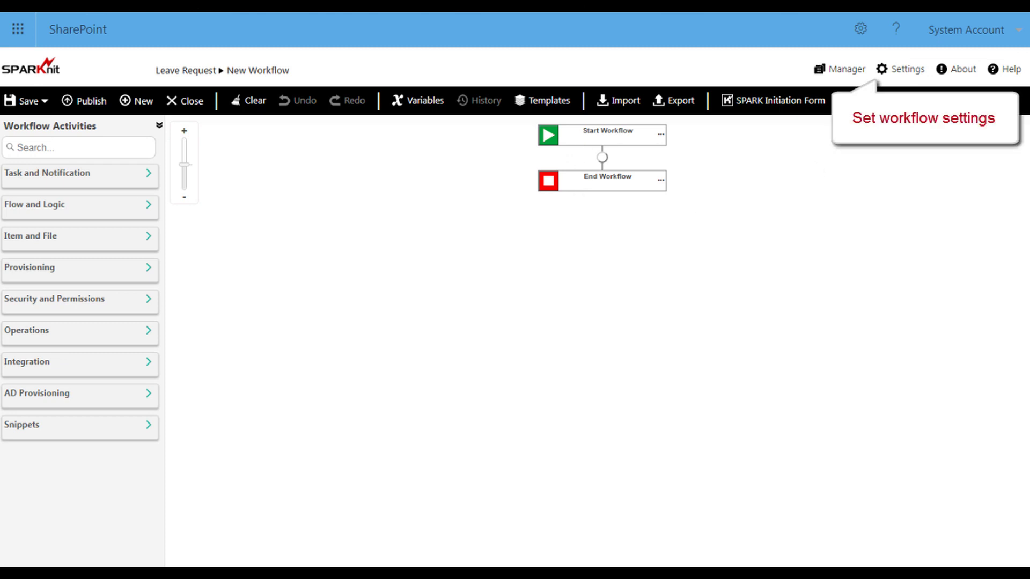
- Set the workflow title and description to 'Leave Request' and start it when an item is created
{"action": "left_click", "coordinate": [899, 74]}
{"action": "type", "text": "L"}
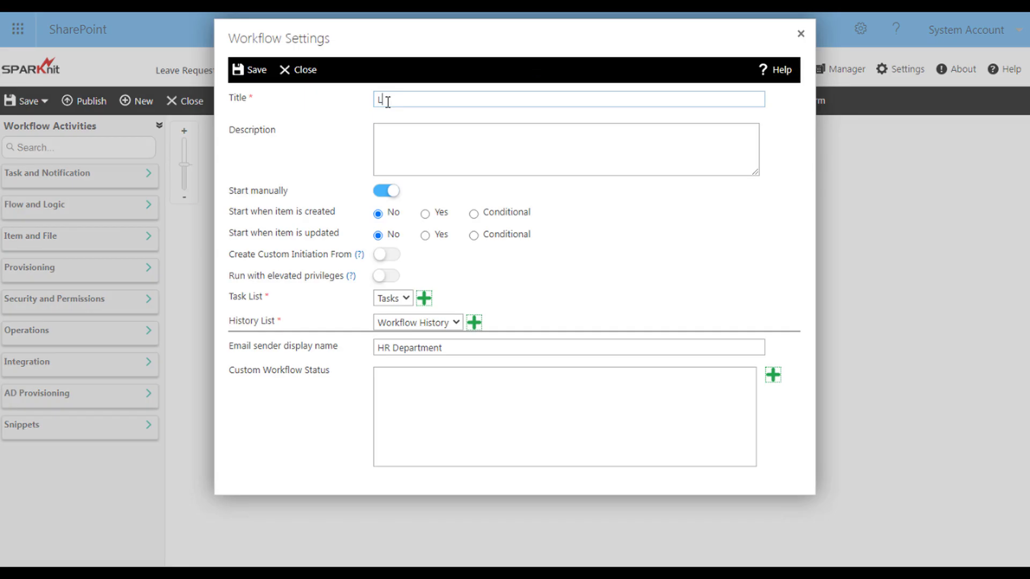
{"action": "type", "text": "eave"}
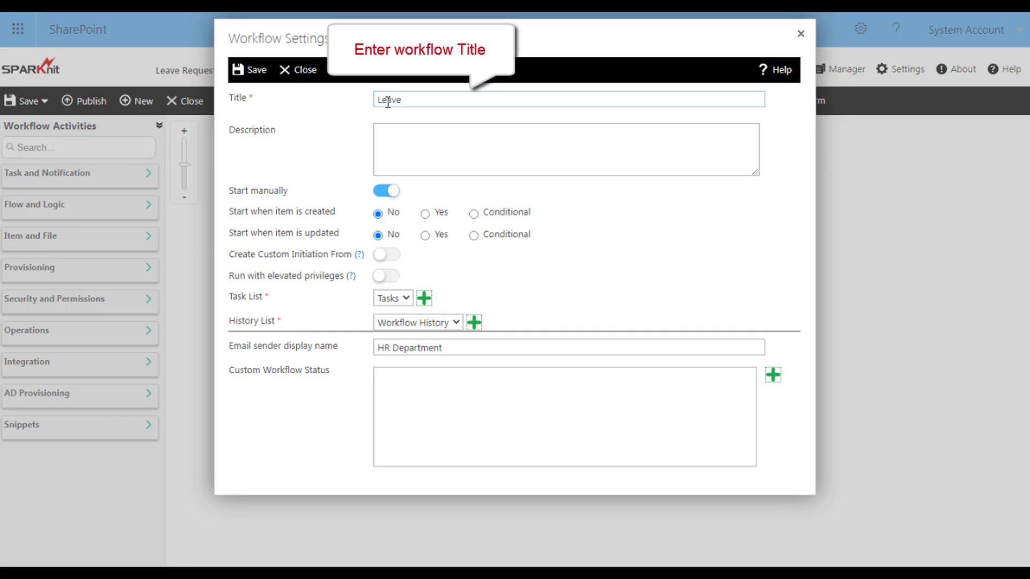
{"action": "type", "text": " Request"}
{"action": "left_click", "coordinate": [379, 135]}
{"action": "type", "text": "Leave "}
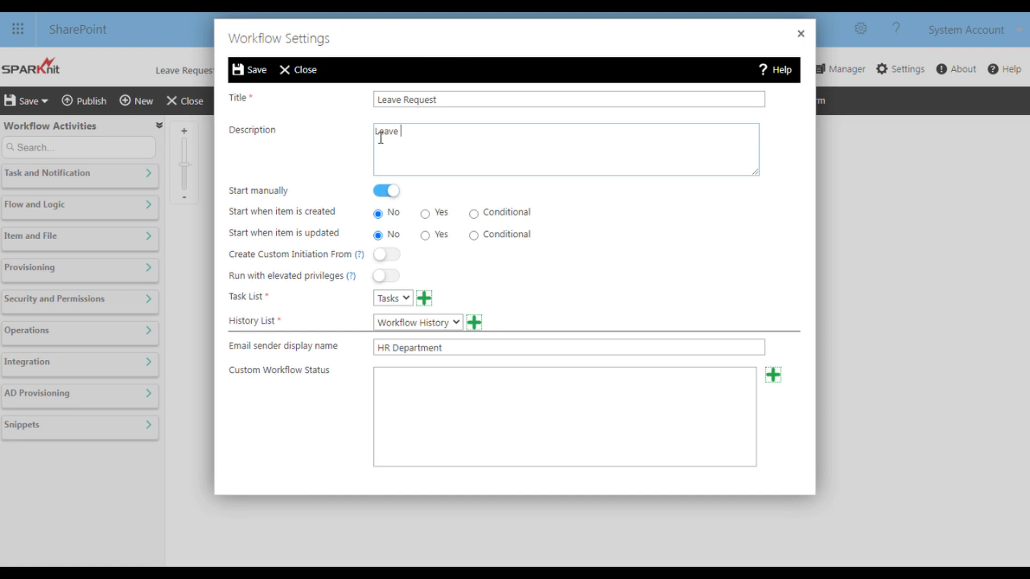
{"action": "type", "text": "Request"}
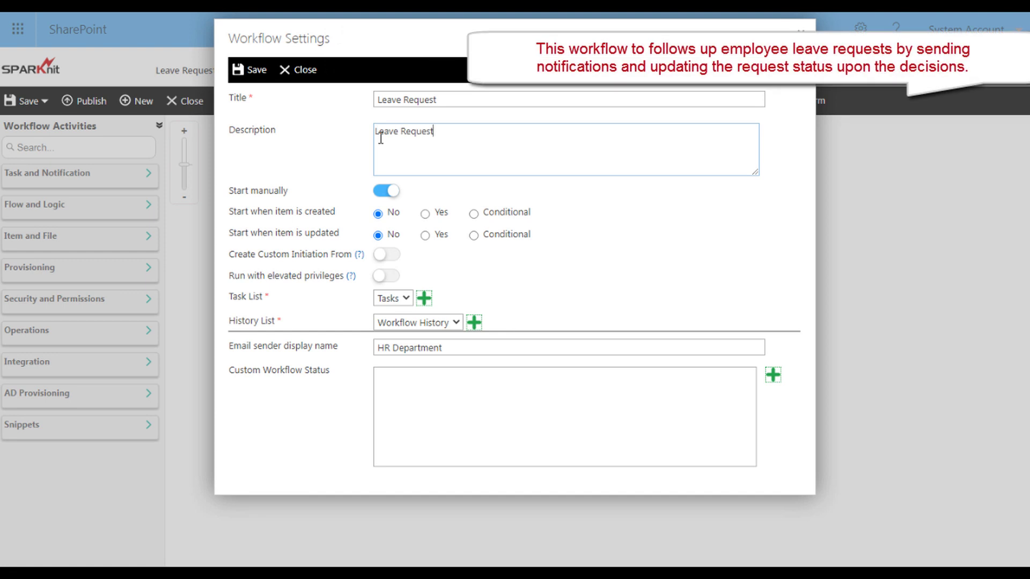
{"action": "left_click", "coordinate": [425, 214]}
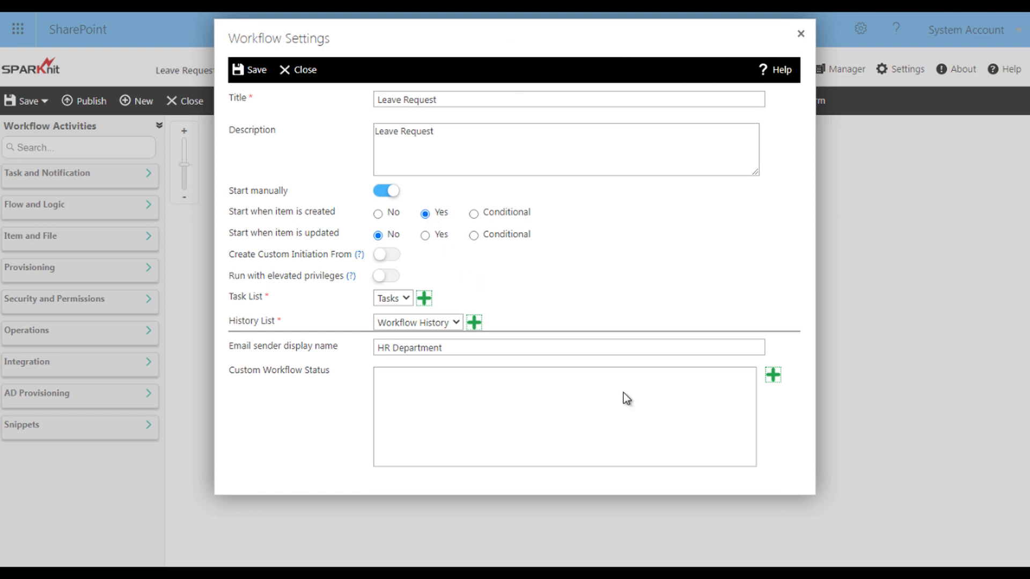
- Add custom statuses Approve and Reject, then save the workflow settings
{"action": "left_click", "coordinate": [772, 376]}
{"action": "left_click", "coordinate": [485, 264]}
{"action": "type", "text": "App"}
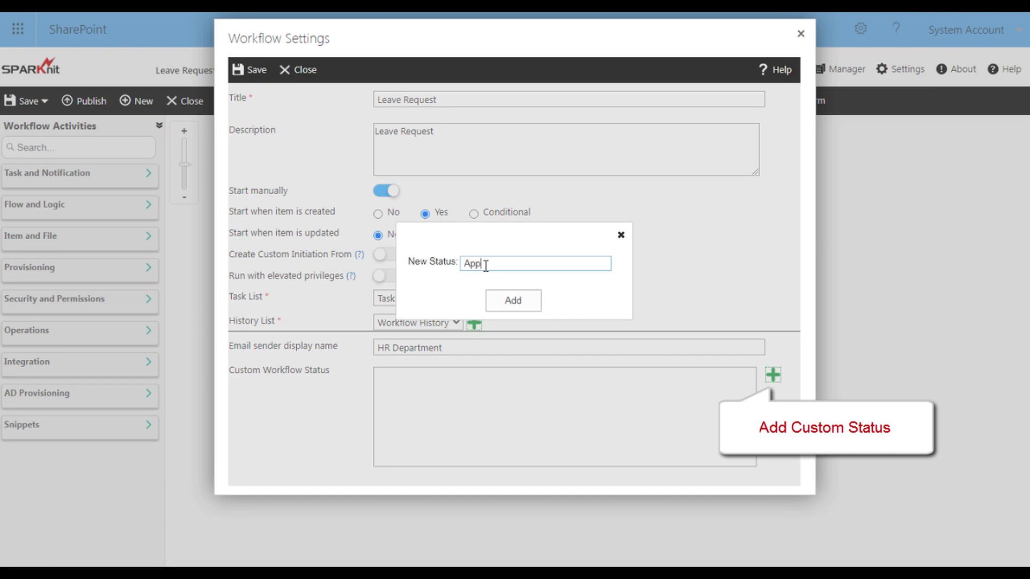
{"action": "type", "text": "rove"}
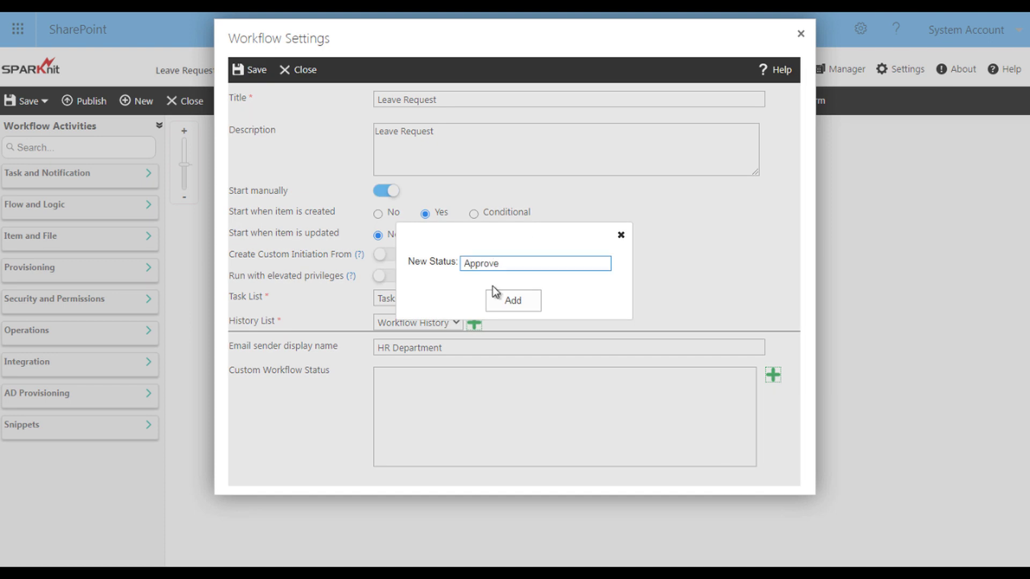
{"action": "left_click", "coordinate": [507, 303]}
{"action": "left_click", "coordinate": [774, 375]}
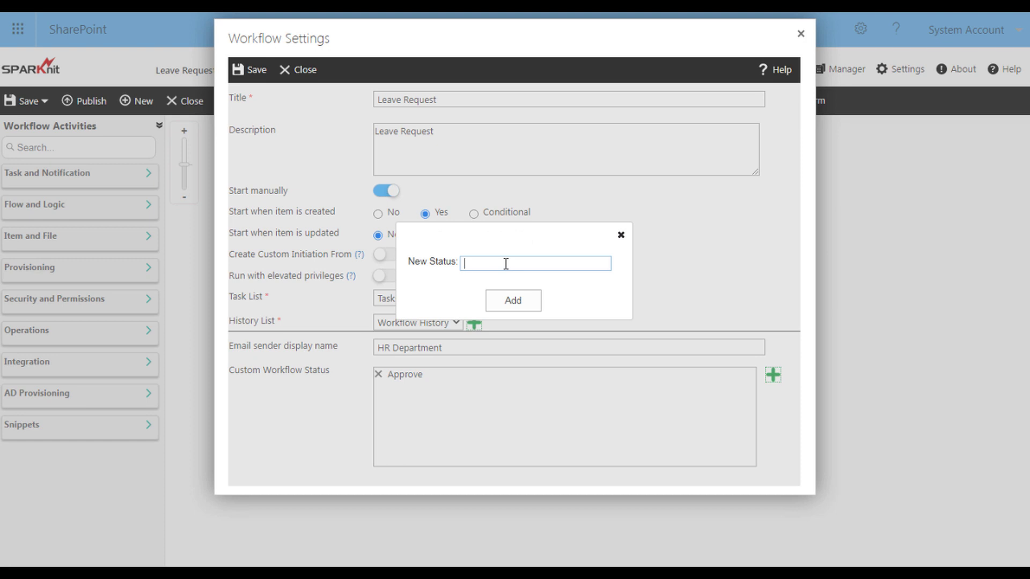
{"action": "left_click", "coordinate": [506, 264]}
{"action": "type", "text": "Reject"}
{"action": "left_click", "coordinate": [505, 300]}
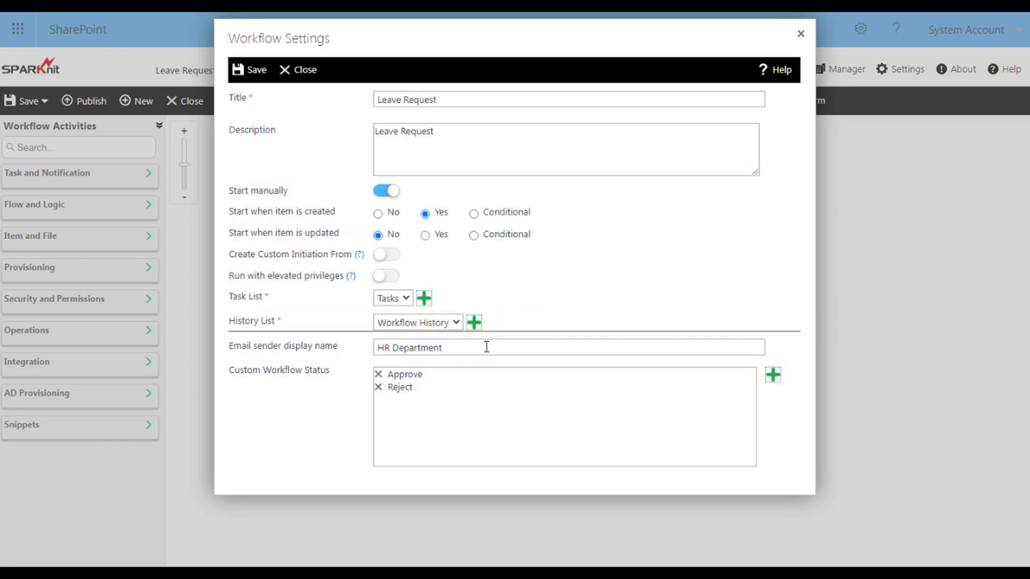
{"action": "left_click", "coordinate": [253, 72]}
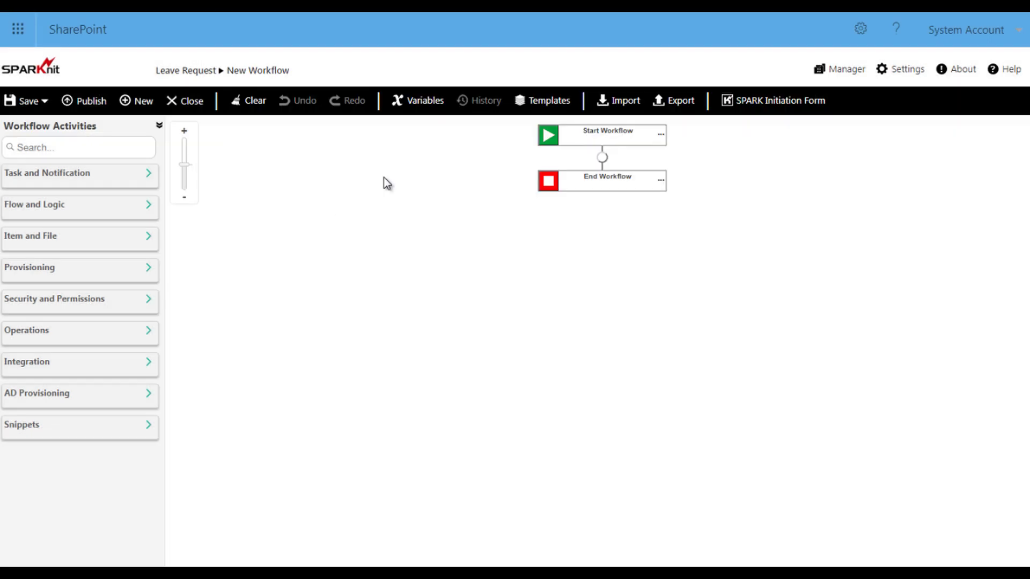
- Insert a Notification step between Start and End and open its settings
{"action": "left_click", "coordinate": [150, 177]}
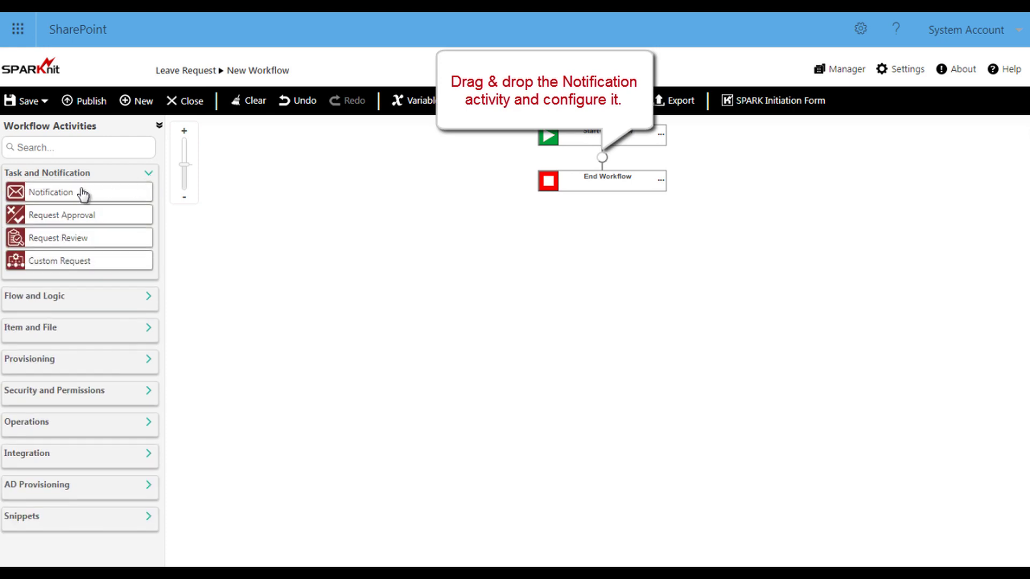
{"action": "left_click_drag", "start_coordinate": [50, 198], "coordinate": [598, 161]}
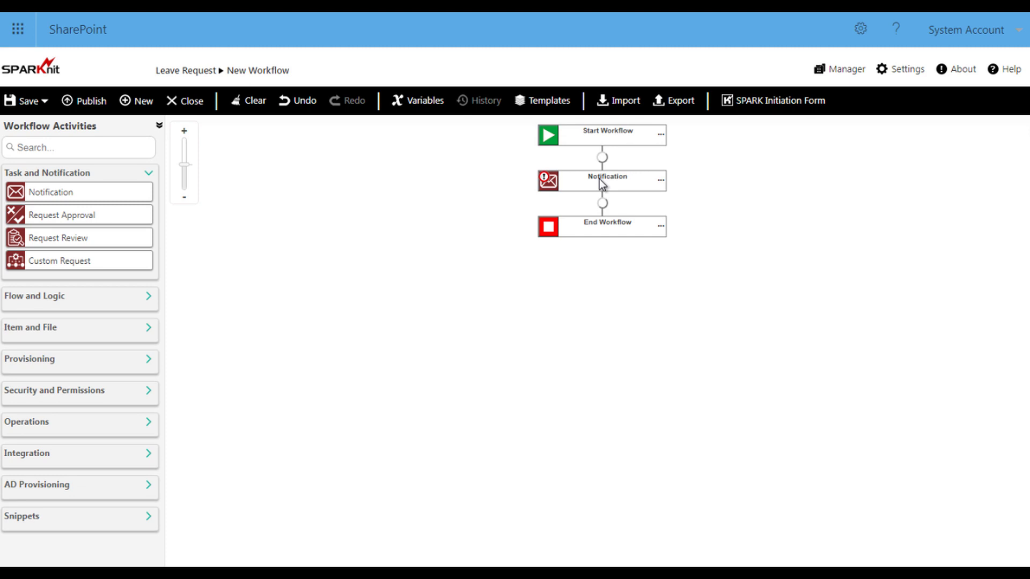
{"action": "left_click", "coordinate": [661, 182]}
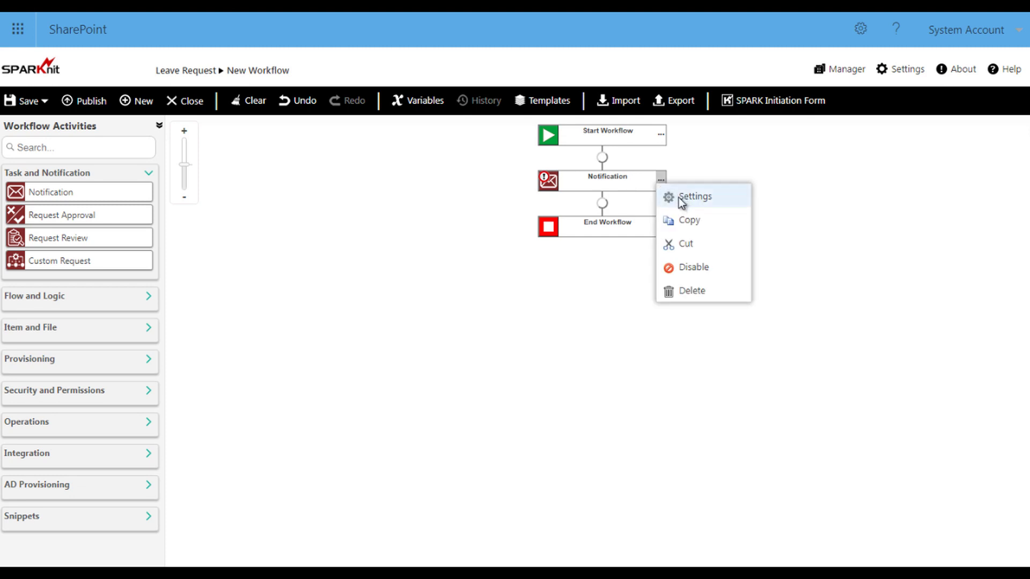
{"action": "left_click", "coordinate": [682, 198]}
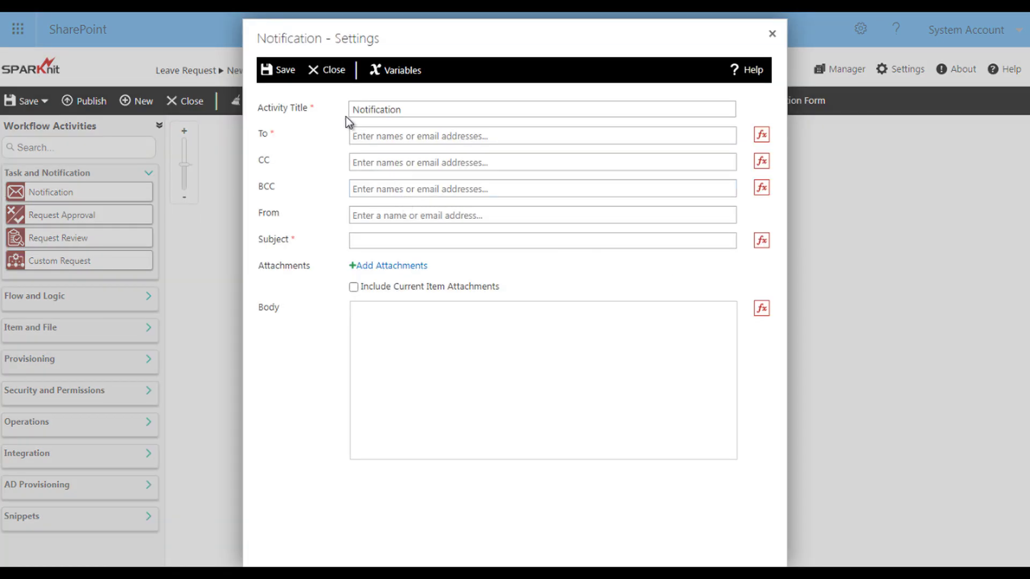
- Title the notification 'Send Initiator Receipt' and address it to the workflow Initiator
{"action": "left_click_drag", "start_coordinate": [416, 110], "coordinate": [341, 111]}
{"action": "type", "text": "Se"}
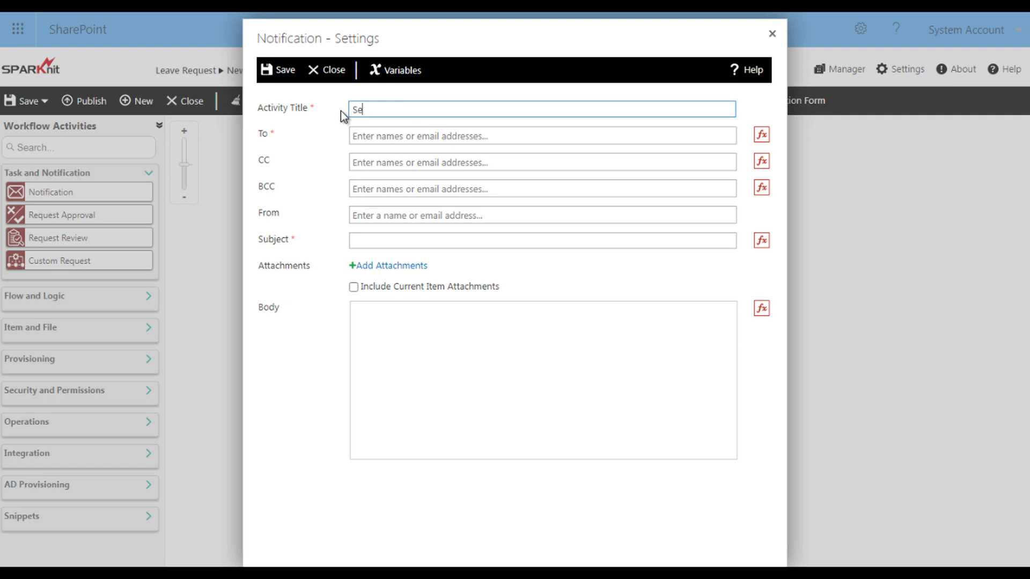
{"action": "type", "text": "nd Initiator Receipt"}
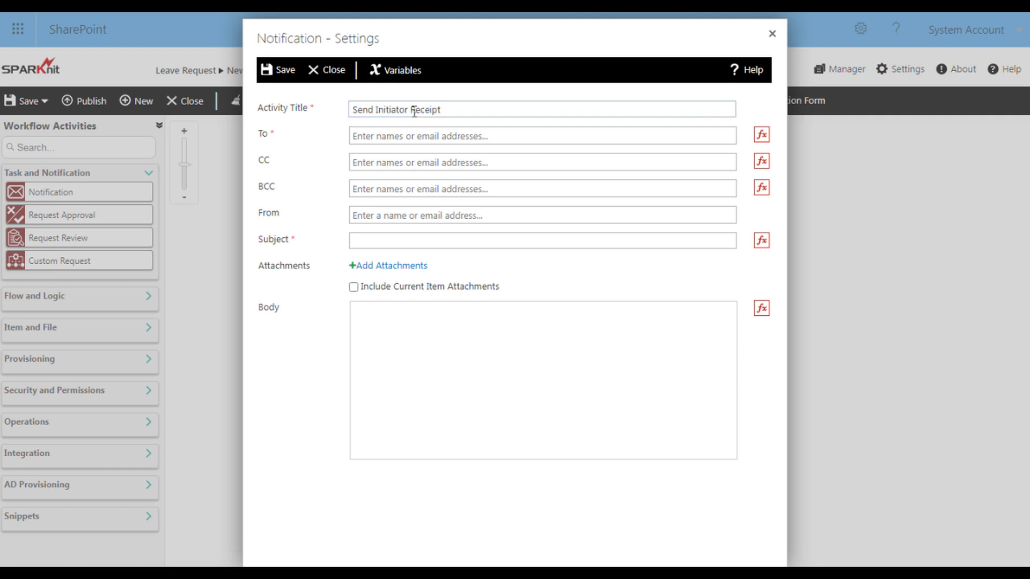
{"action": "left_click", "coordinate": [429, 136]}
{"action": "left_click", "coordinate": [760, 136]}
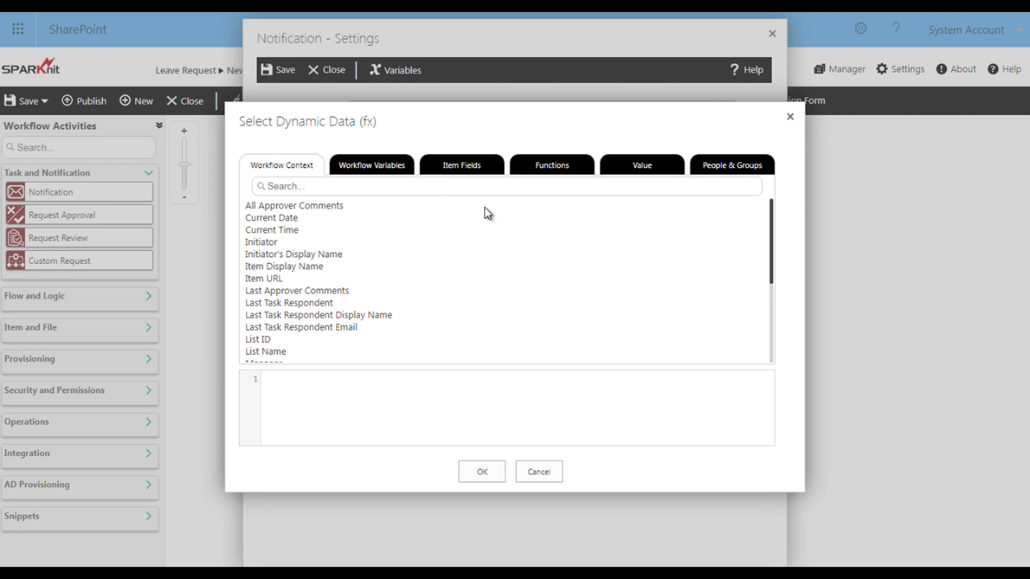
{"action": "left_click", "coordinate": [268, 244]}
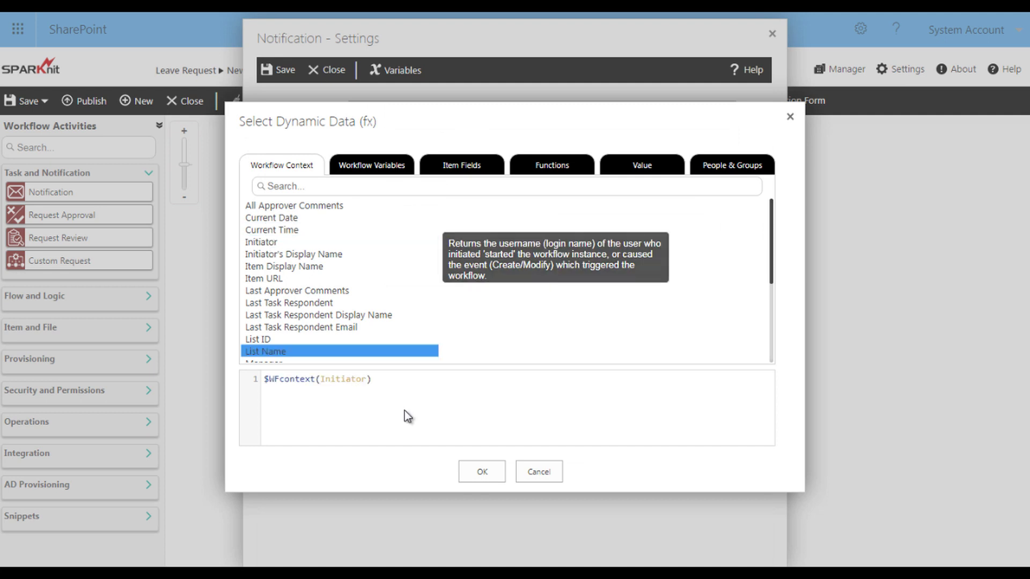
{"action": "left_click", "coordinate": [472, 473]}
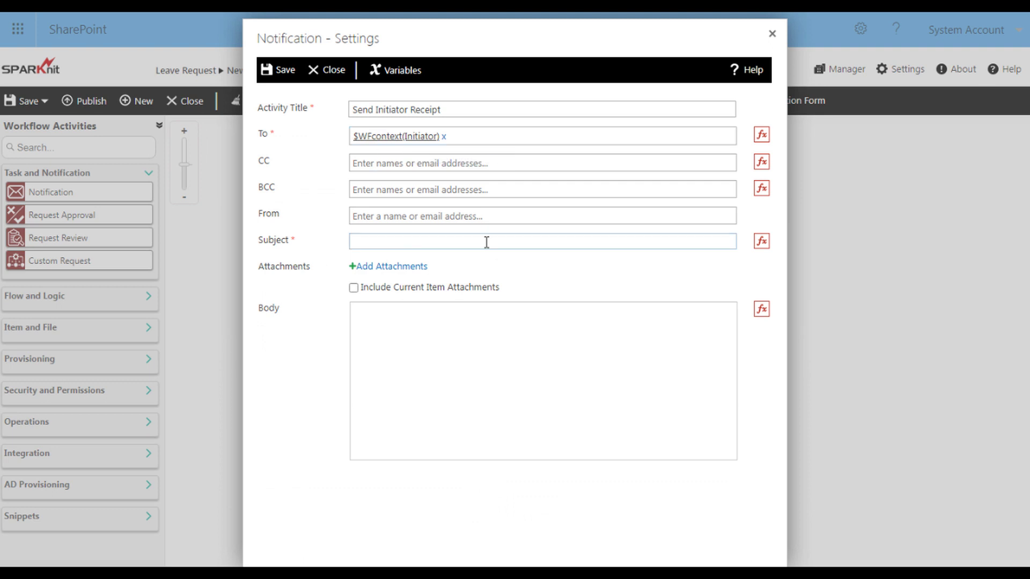
- Set subject 'Request Recieved' and write the body saying the request was forwarded to the Manager
{"action": "type", "text": "Request Recieved"}
{"action": "left_click", "coordinate": [381, 322]}
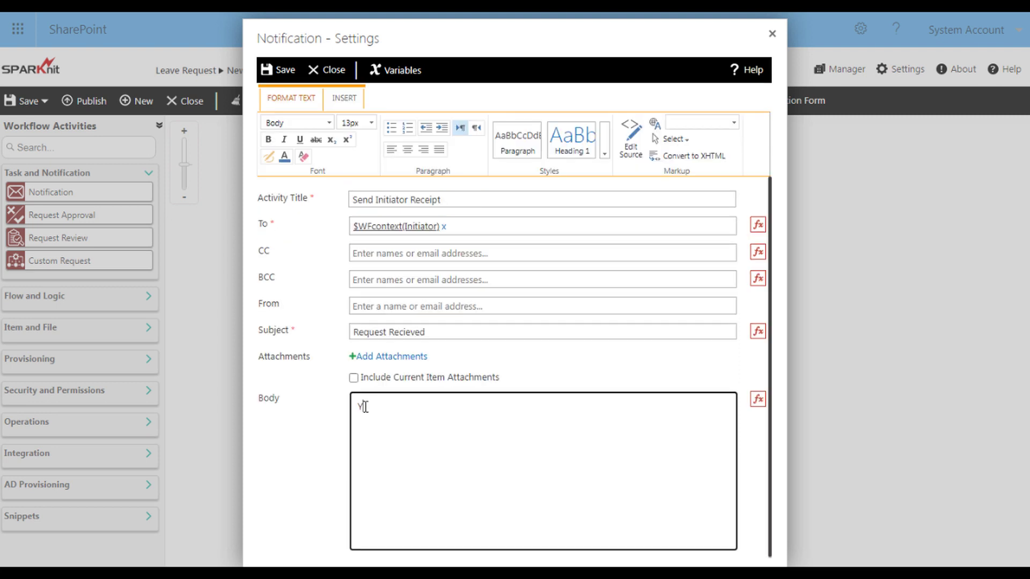
{"action": "type", "text": "Your leave request has been received and forwarded to your Manager."}
{"action": "key", "text": "Return"}
{"action": "type", "text": "To view the status click"}
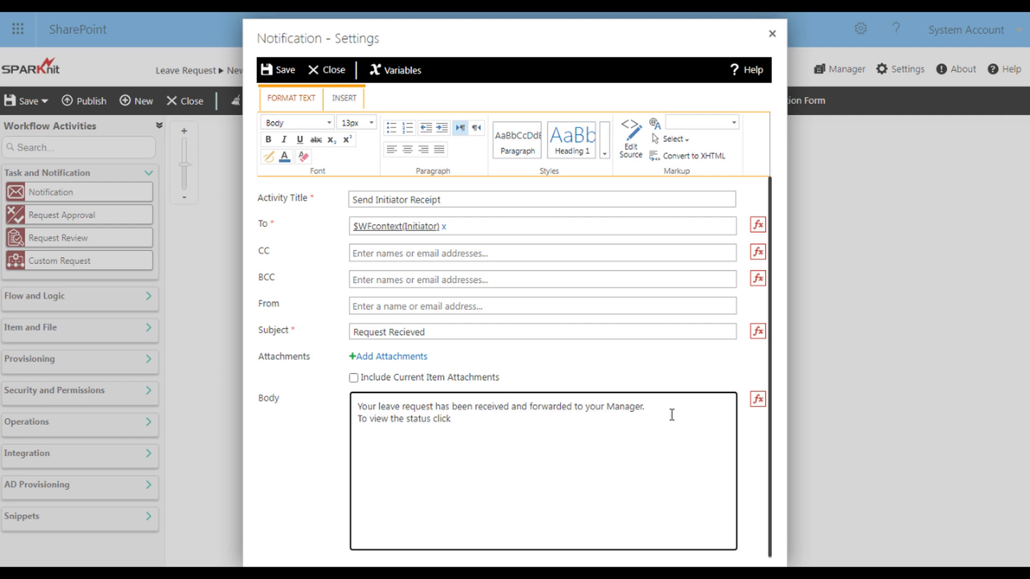
- Append a 'Status' link to the Workflow Status URL and save the notification
{"action": "left_click", "coordinate": [756, 401]}
{"action": "left_click_drag", "start_coordinate": [773, 305], "coordinate": [773, 362]}
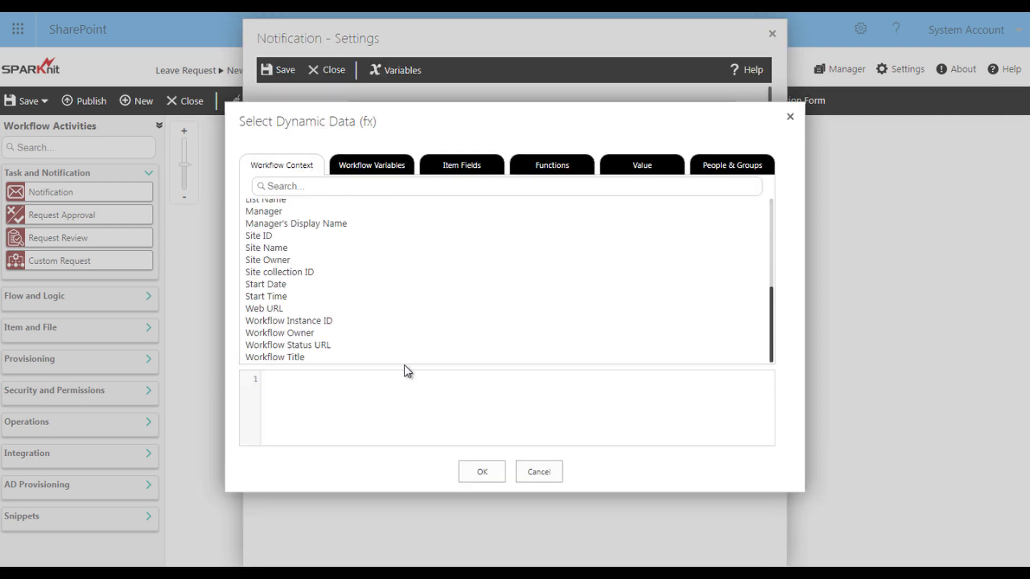
{"action": "left_click", "coordinate": [322, 349]}
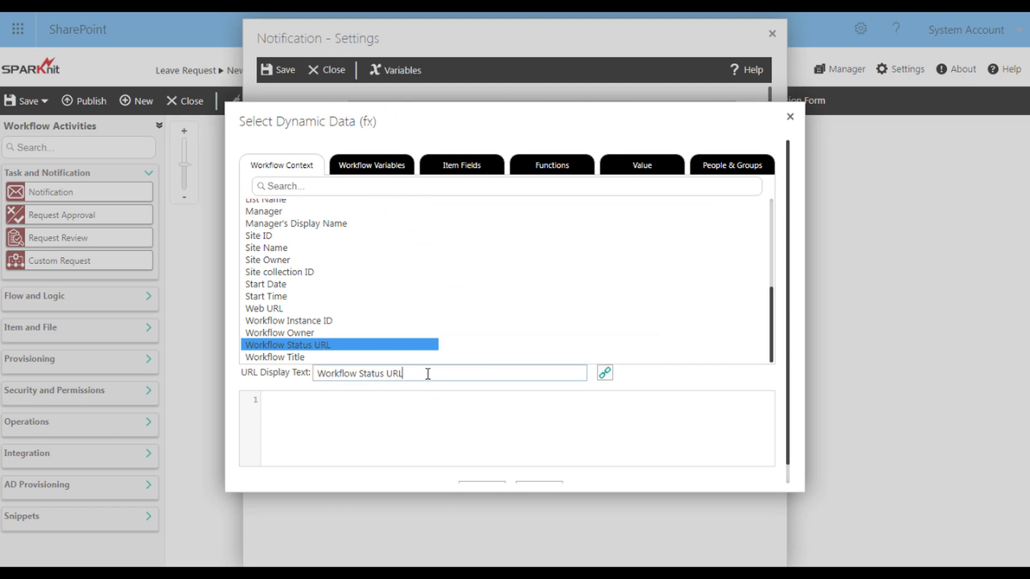
{"action": "left_click_drag", "start_coordinate": [428, 372], "coordinate": [307, 372]}
{"action": "key", "text": "BackSpace"}
{"action": "type", "text": "Sta"}
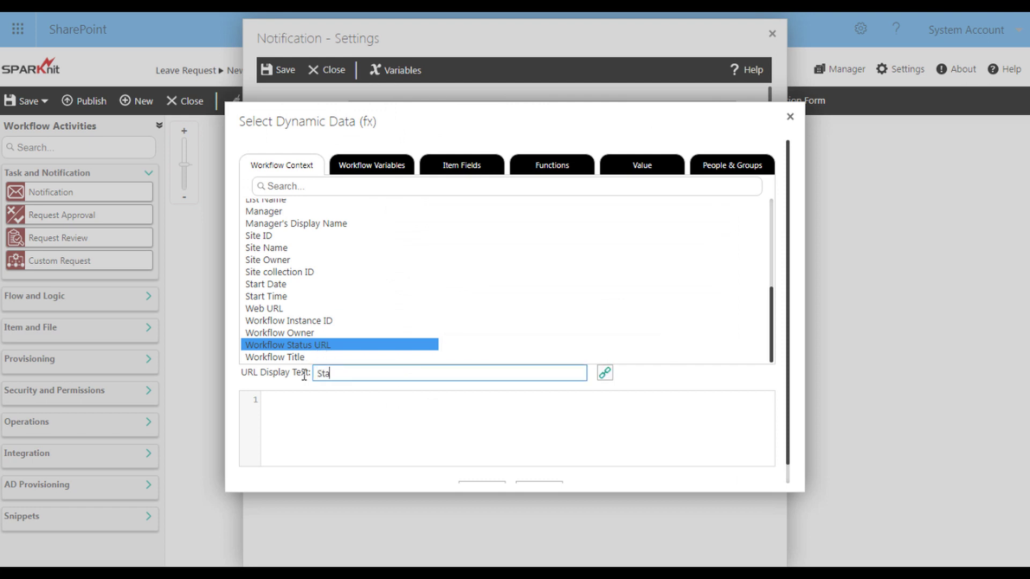
{"action": "type", "text": "tus"}
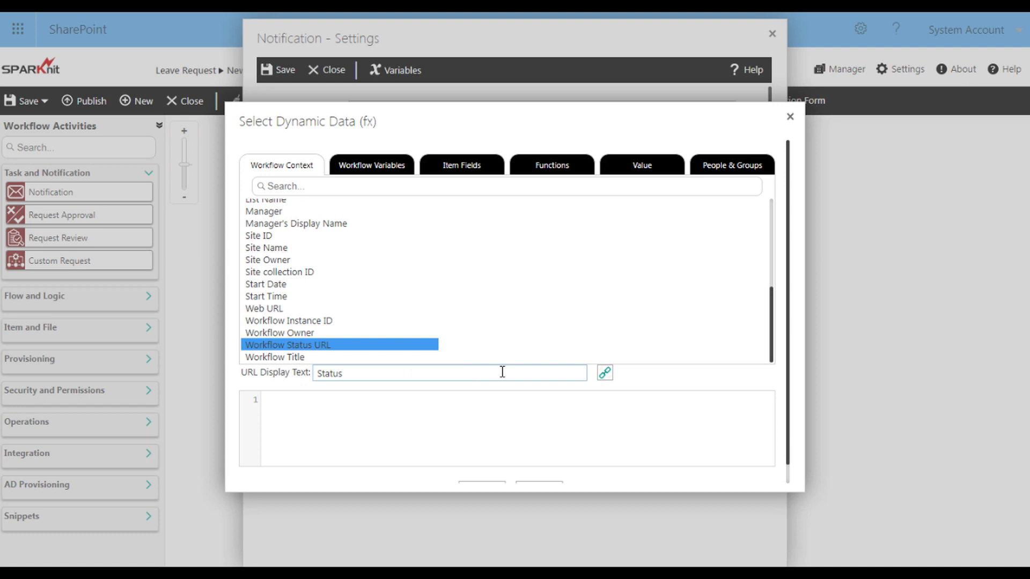
{"action": "left_click", "coordinate": [605, 374]}
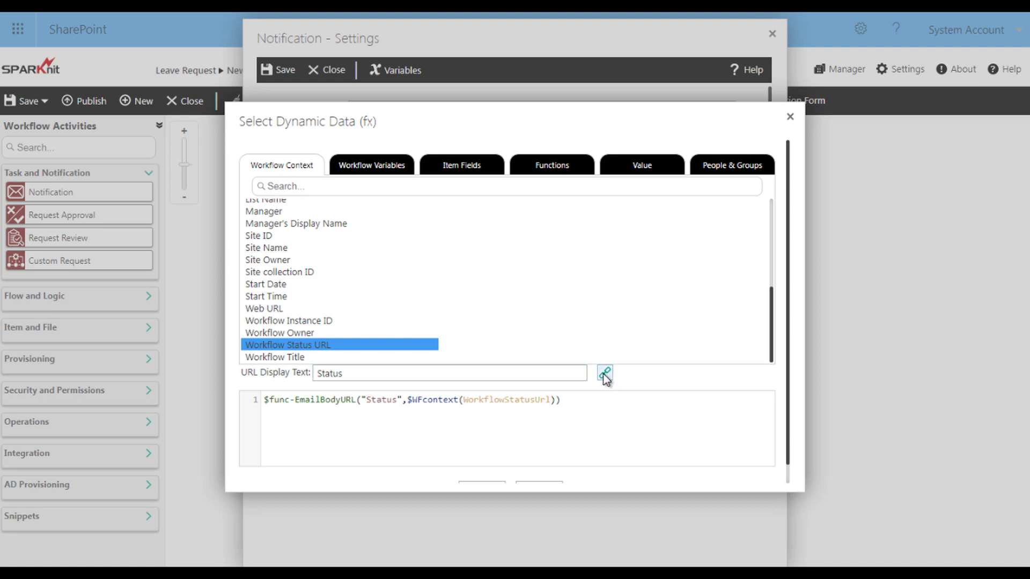
{"action": "scroll", "coordinate": [605, 378], "scroll_direction": "down", "scroll_amount": 1}
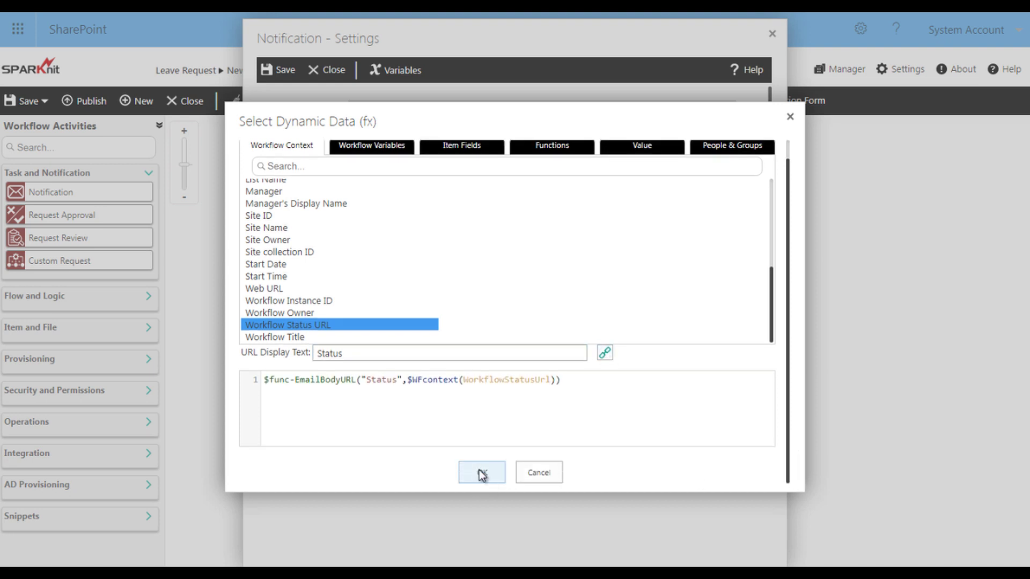
{"action": "left_click", "coordinate": [482, 473]}
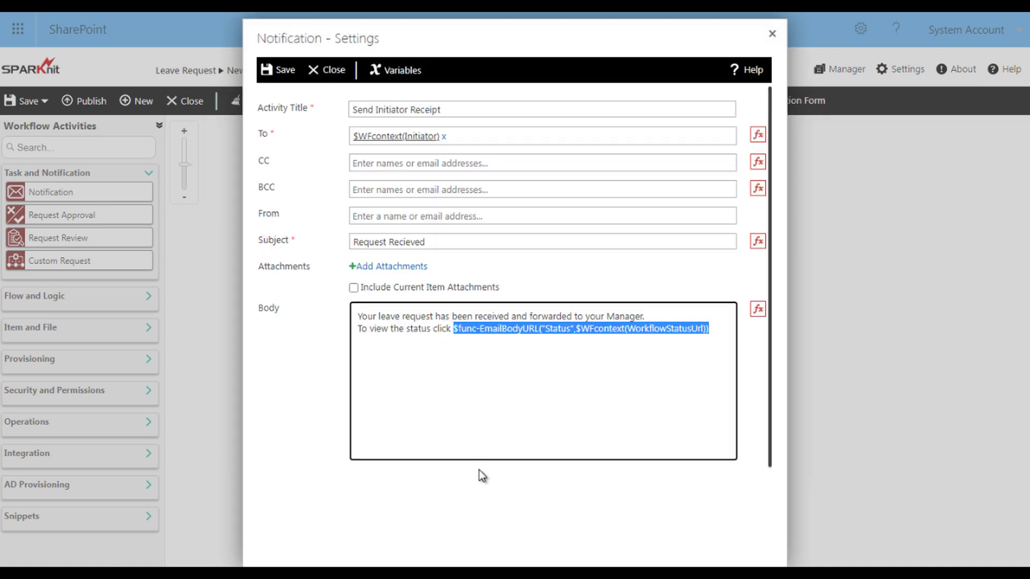
{"action": "left_click", "coordinate": [712, 347]}
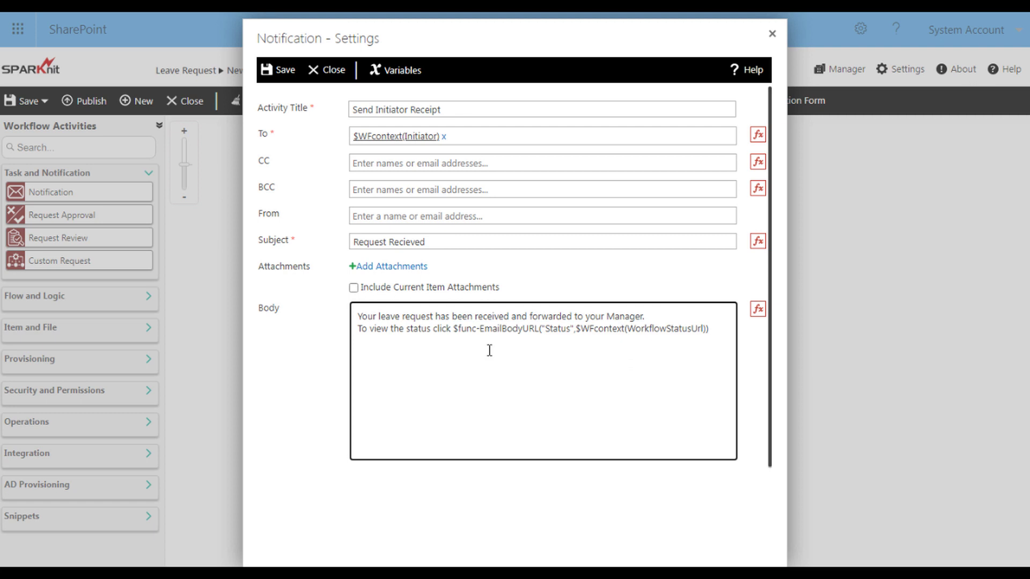
{"action": "left_click", "coordinate": [284, 75]}
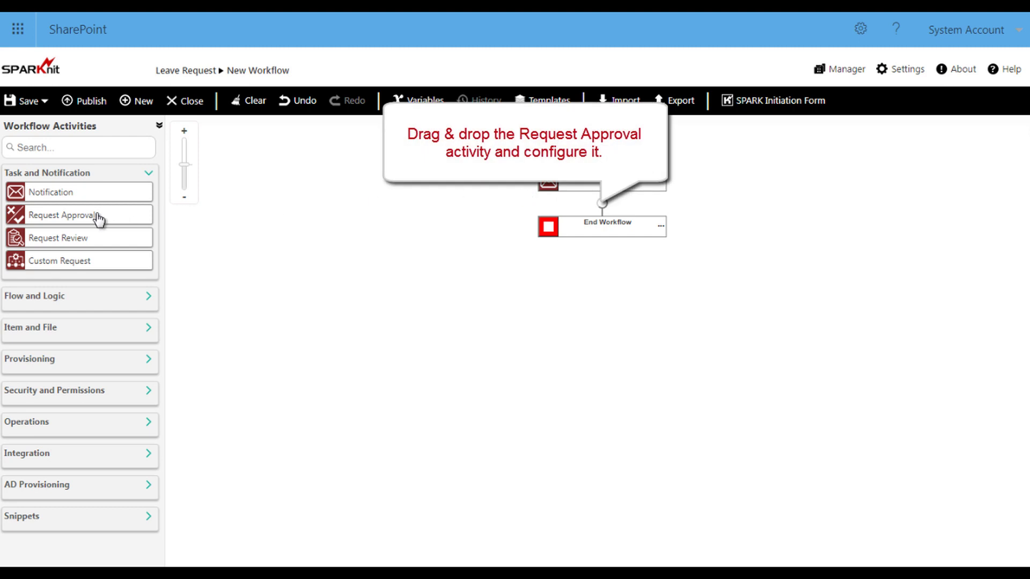
- Add a Request Approval step below Send Initiator Receipt and rename it 'Manager Approval'
{"action": "left_click_drag", "start_coordinate": [97, 221], "coordinate": [597, 209]}
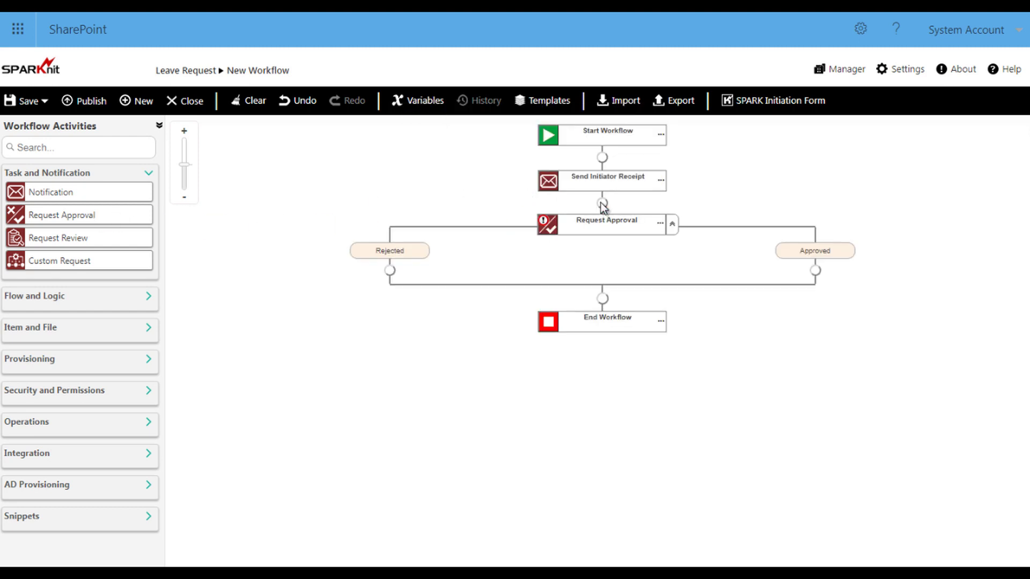
{"action": "left_click", "coordinate": [545, 228]}
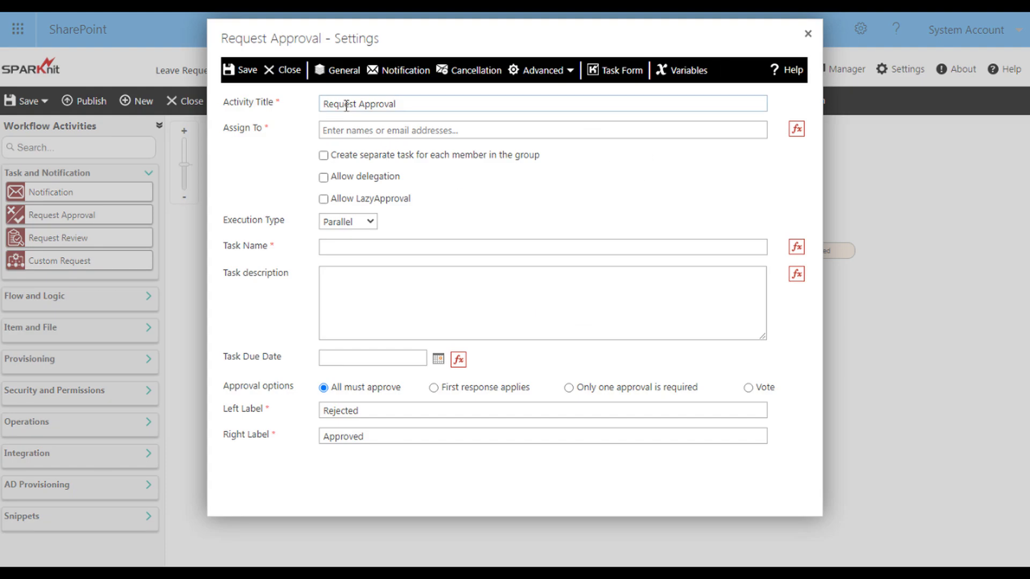
{"action": "left_click_drag", "start_coordinate": [356, 105], "coordinate": [294, 109]}
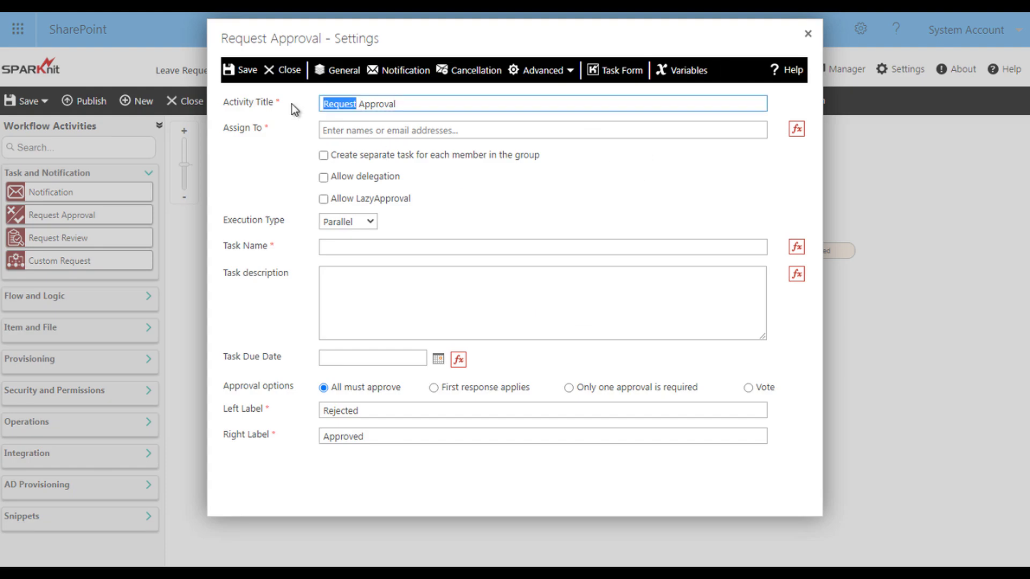
{"action": "type", "text": "Manag"}
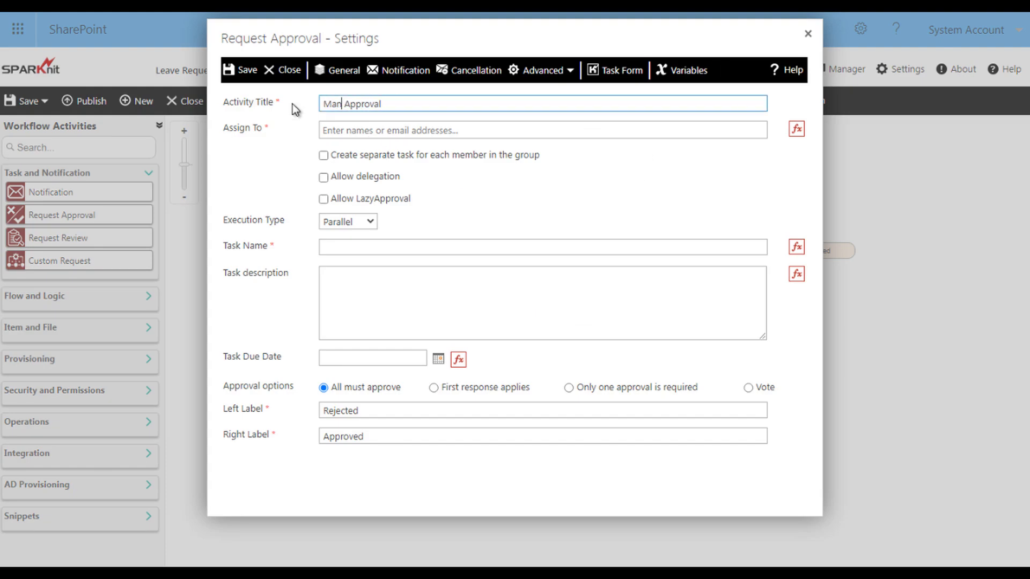
{"action": "type", "text": "er"}
- Assign the approval task to the item's Manager field
{"action": "left_click", "coordinate": [341, 135]}
{"action": "left_click", "coordinate": [797, 129]}
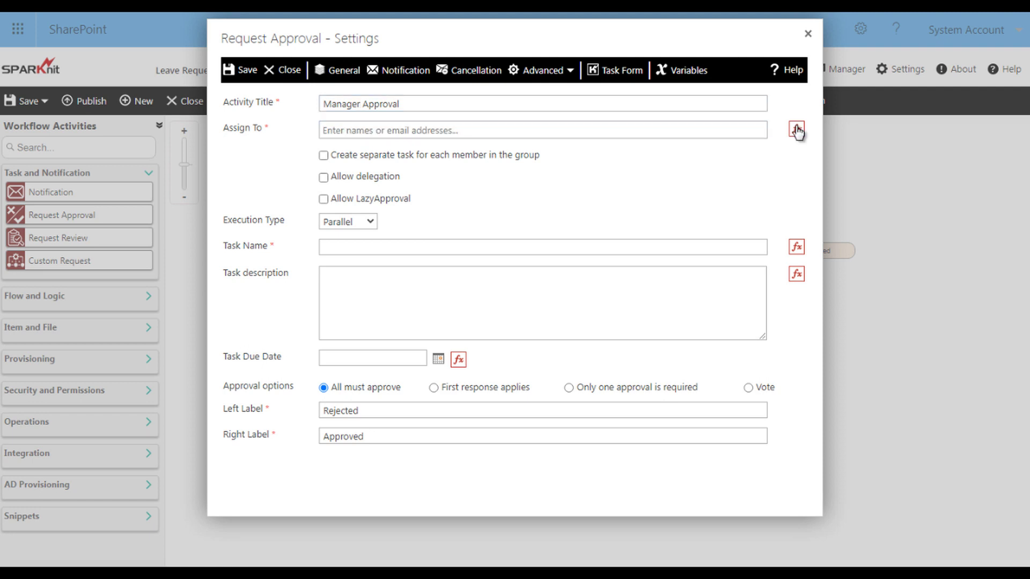
{"action": "left_click", "coordinate": [450, 171]}
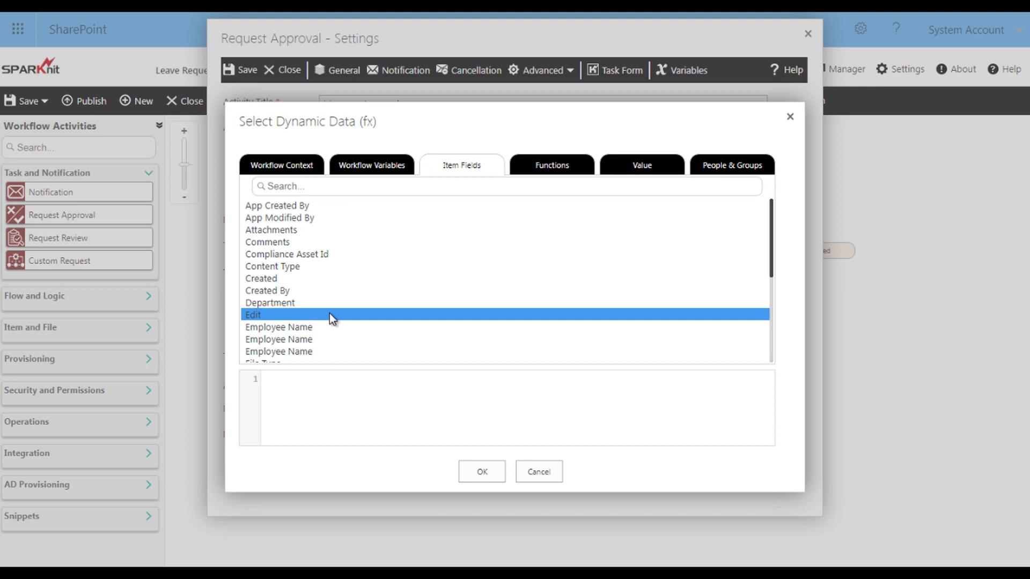
{"action": "scroll", "coordinate": [773, 296], "scroll_direction": "down", "scroll_amount": 1}
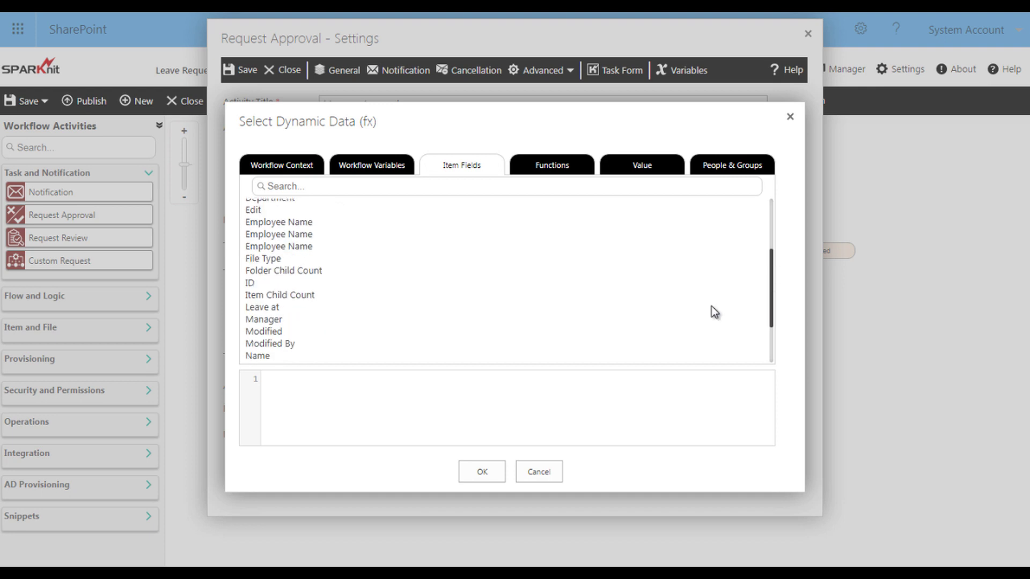
{"action": "left_click", "coordinate": [262, 319]}
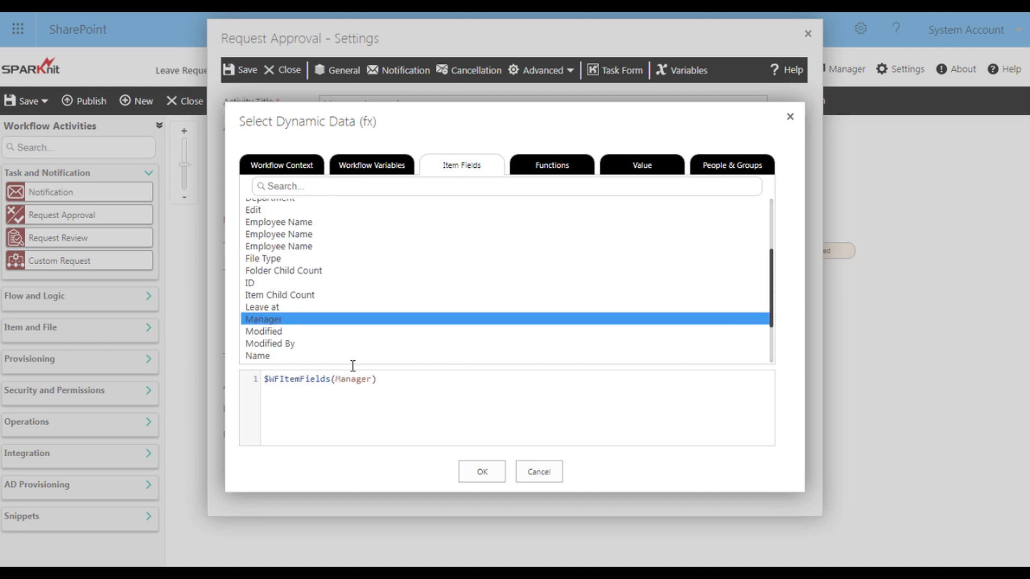
{"action": "left_click", "coordinate": [468, 463]}
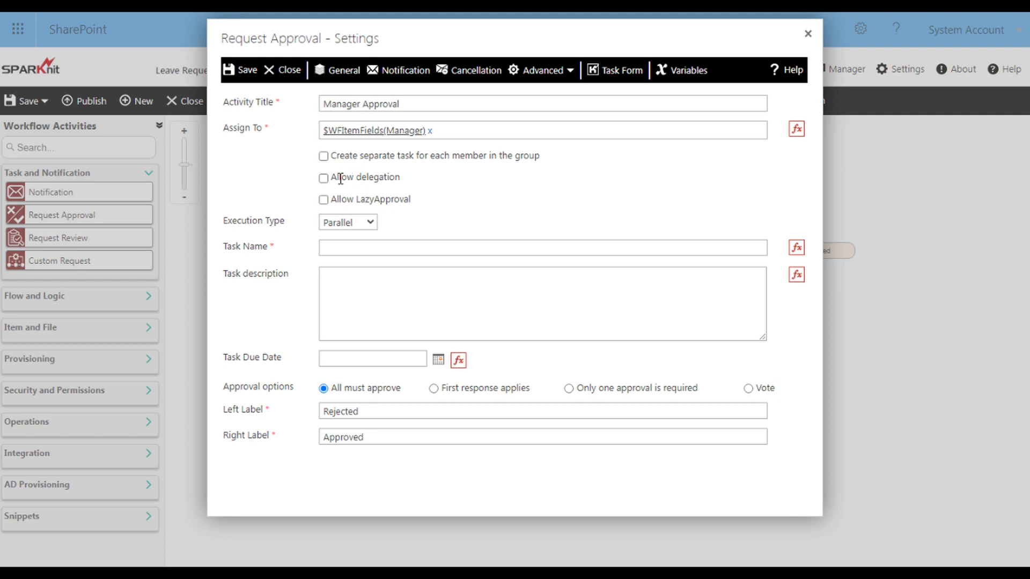
- Enable Allow delegation and set the task name to 'Manager Approval'
{"action": "left_click", "coordinate": [324, 179]}
{"action": "left_click", "coordinate": [337, 248]}
{"action": "type", "text": "Manager Approval"}
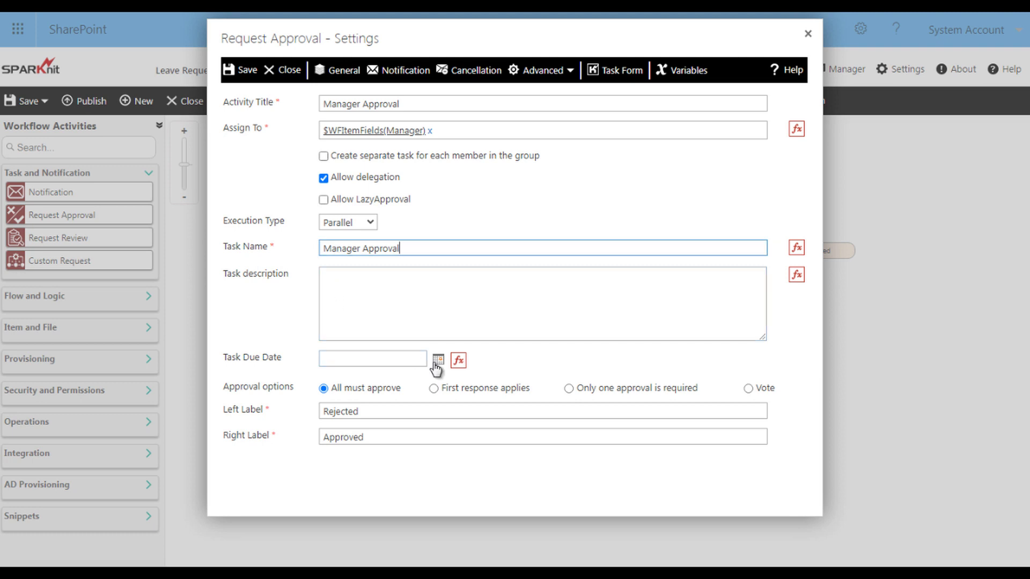
- Set the task due date to AddDays(CurrentDate, 1) and save the approval settings
{"action": "left_click", "coordinate": [457, 364]}
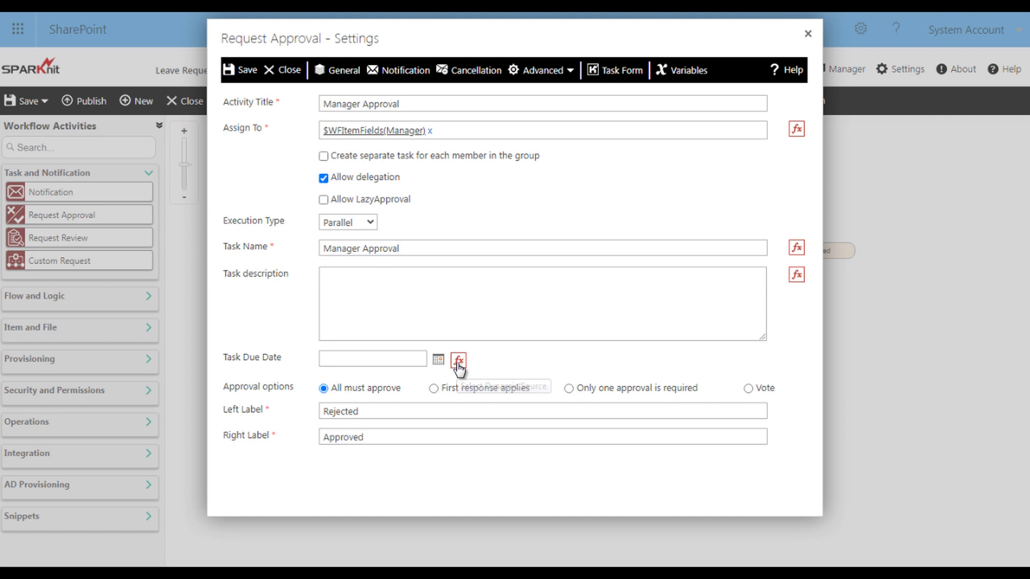
{"action": "left_click", "coordinate": [546, 167]}
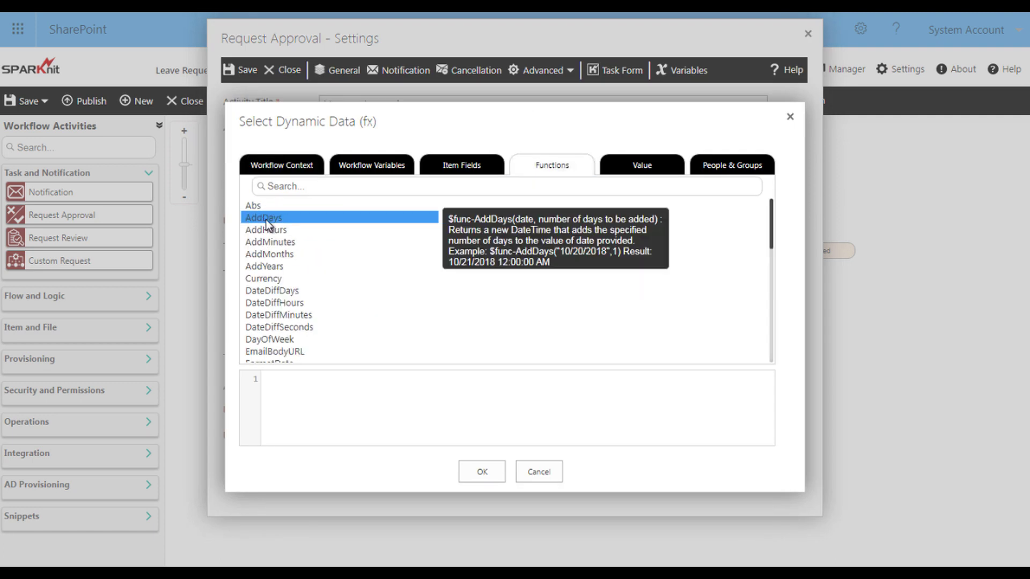
{"action": "double_click", "coordinate": [269, 218]}
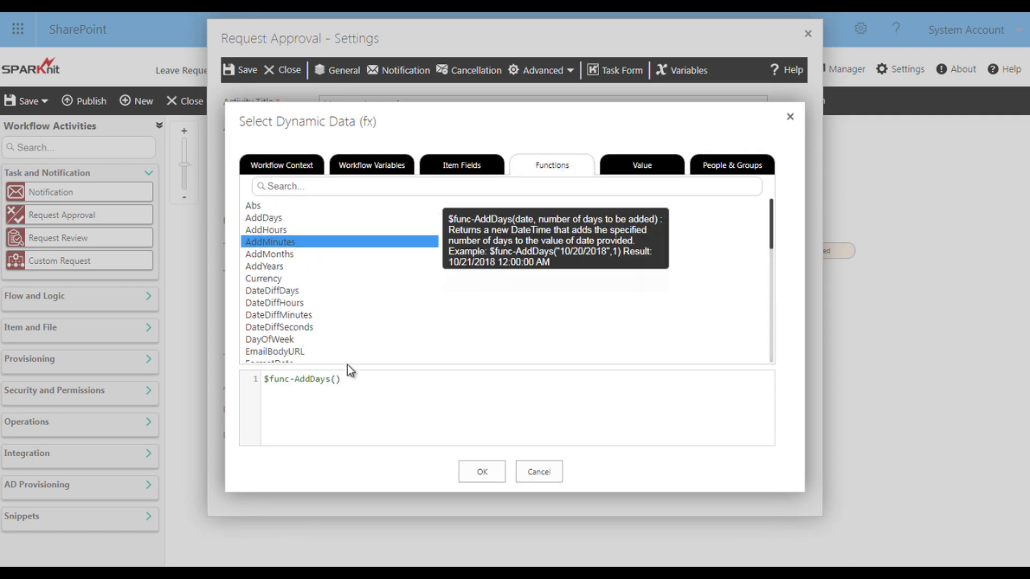
{"action": "left_click", "coordinate": [289, 169]}
{"action": "double_click", "coordinate": [272, 219]}
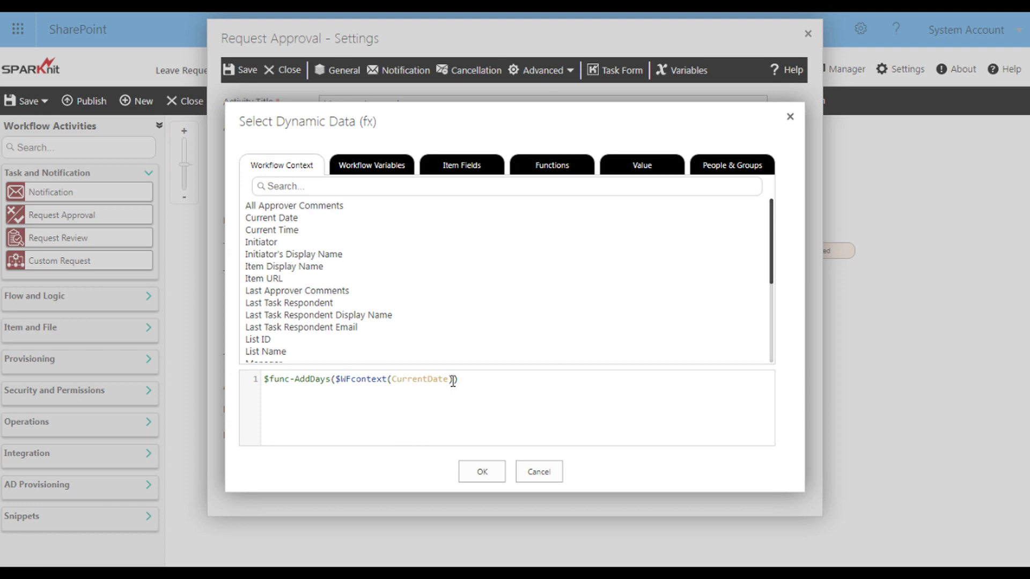
{"action": "type", "text": ",1"}
{"action": "left_click", "coordinate": [472, 469]}
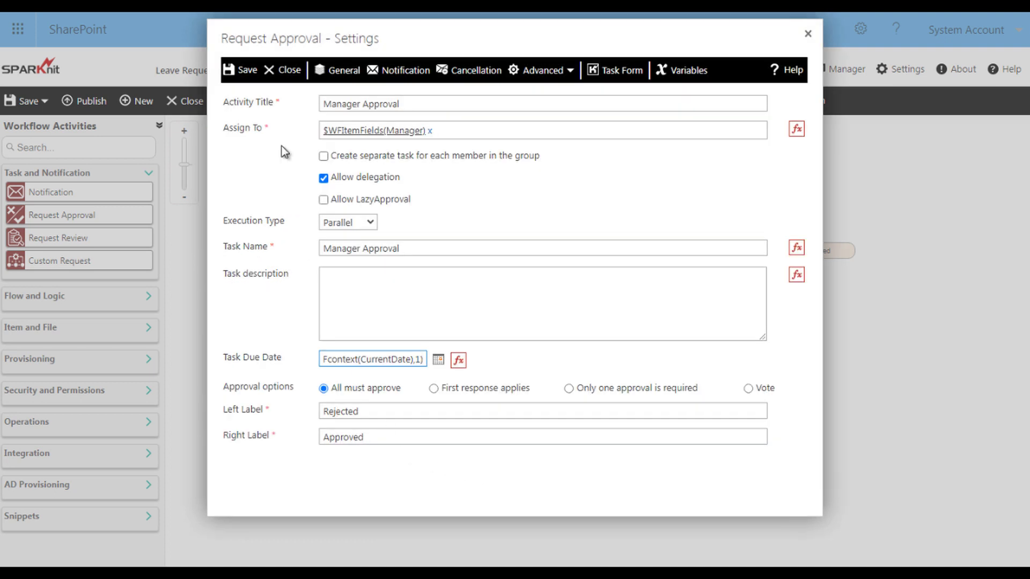
{"action": "left_click", "coordinate": [248, 79]}
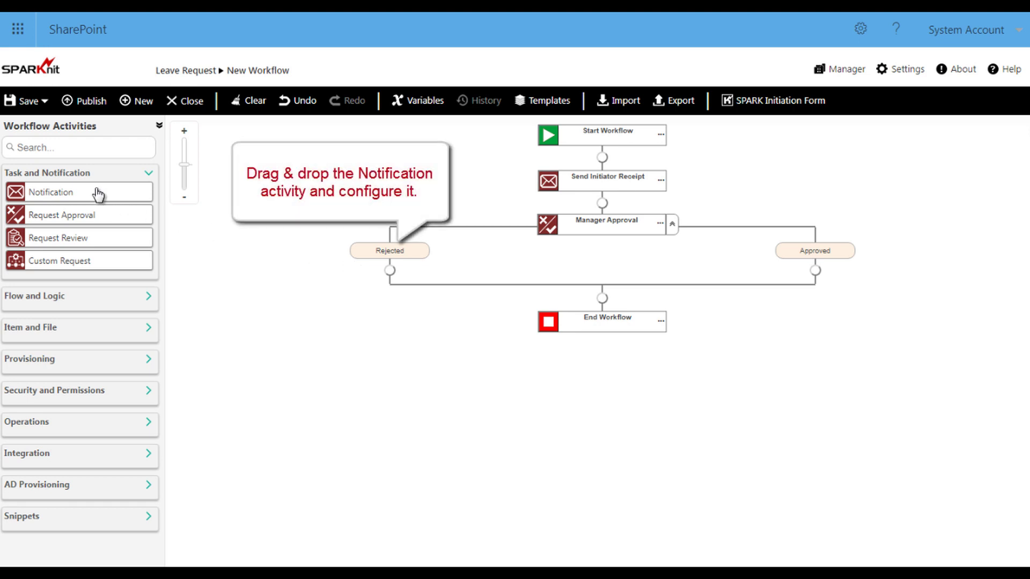
- Add a Notification step on the Rejected branch and open its settings
{"action": "left_click_drag", "start_coordinate": [94, 193], "coordinate": [385, 277]}
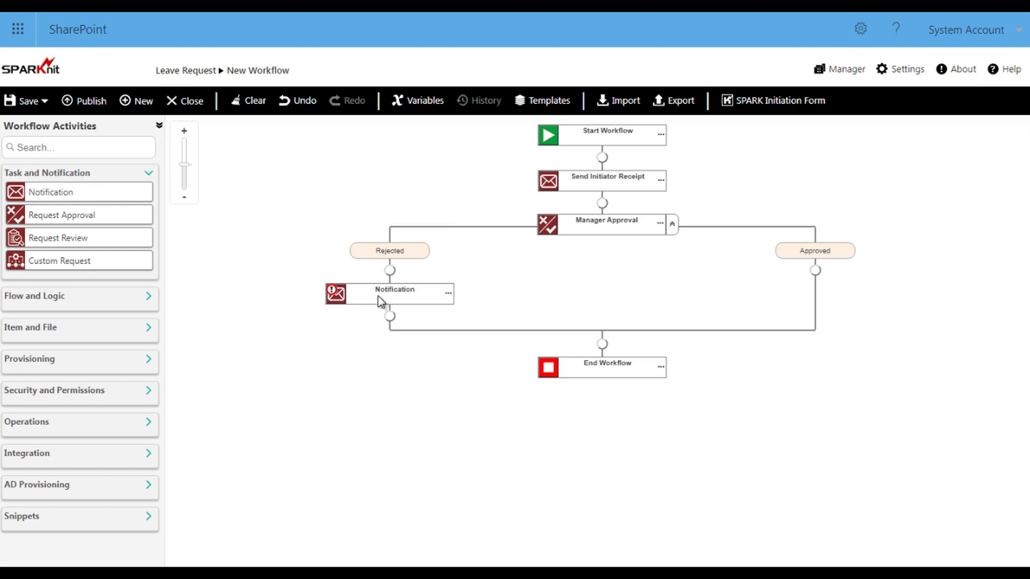
{"action": "double_click", "coordinate": [336, 294]}
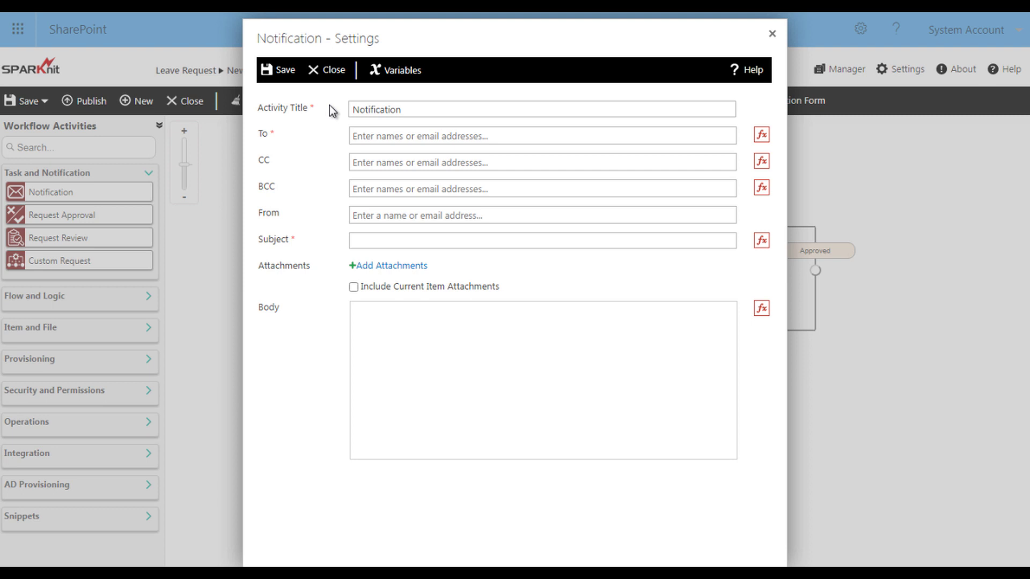
- Title the notification 'Email Initiator - Leave Denied' and send it to the Initiator
{"action": "left_click_drag", "start_coordinate": [425, 110], "coordinate": [337, 111]}
{"action": "type", "text": "Email Initiator - Leave Denied"}
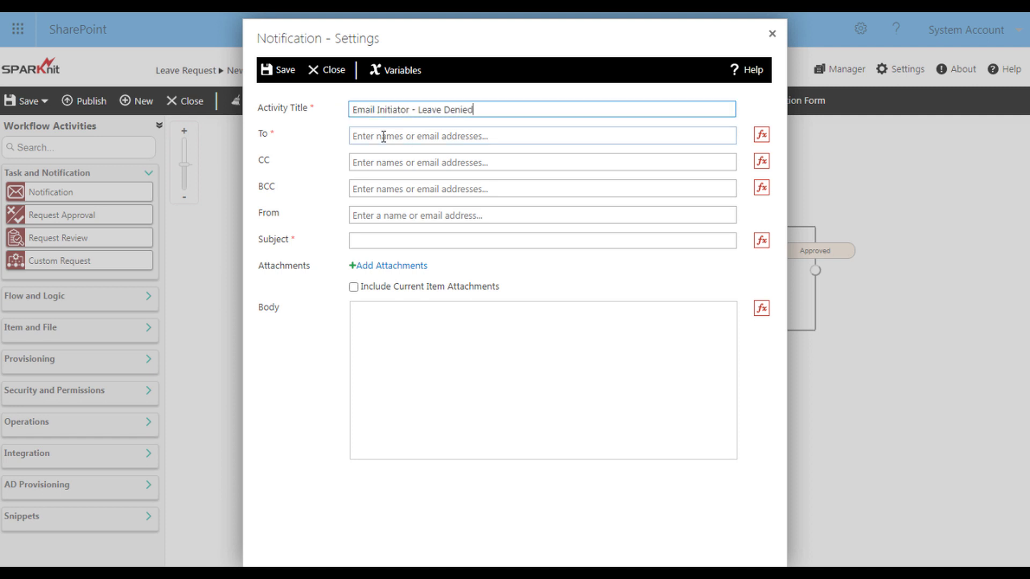
{"action": "left_click", "coordinate": [356, 135]}
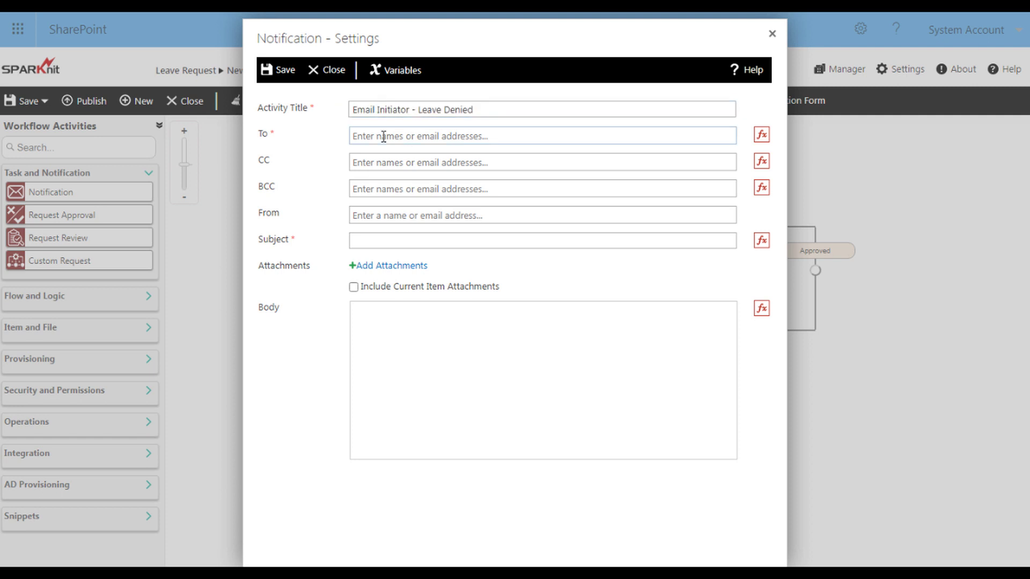
{"action": "left_click", "coordinate": [764, 137]}
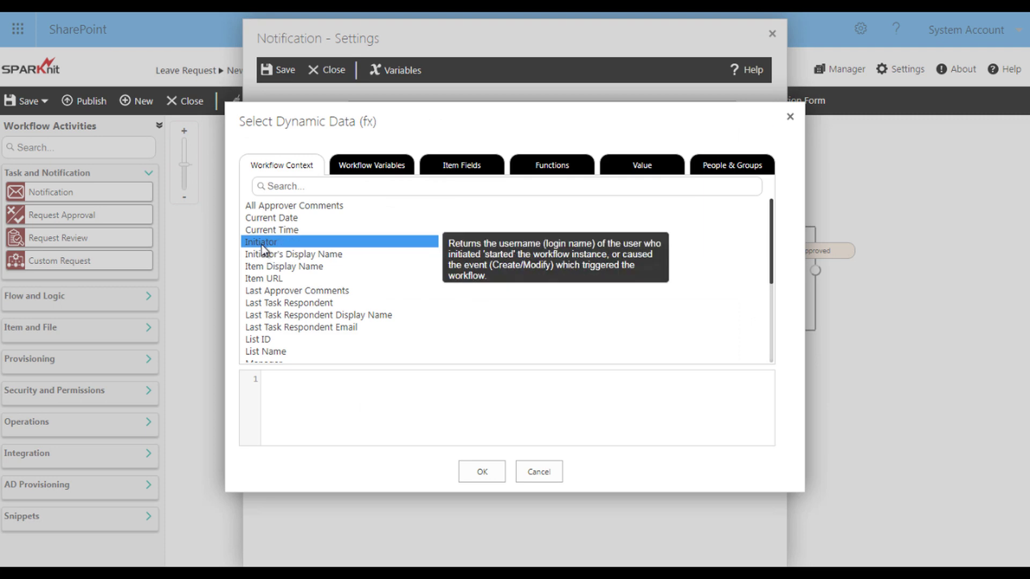
{"action": "double_click", "coordinate": [265, 243]}
{"action": "left_click", "coordinate": [472, 472]}
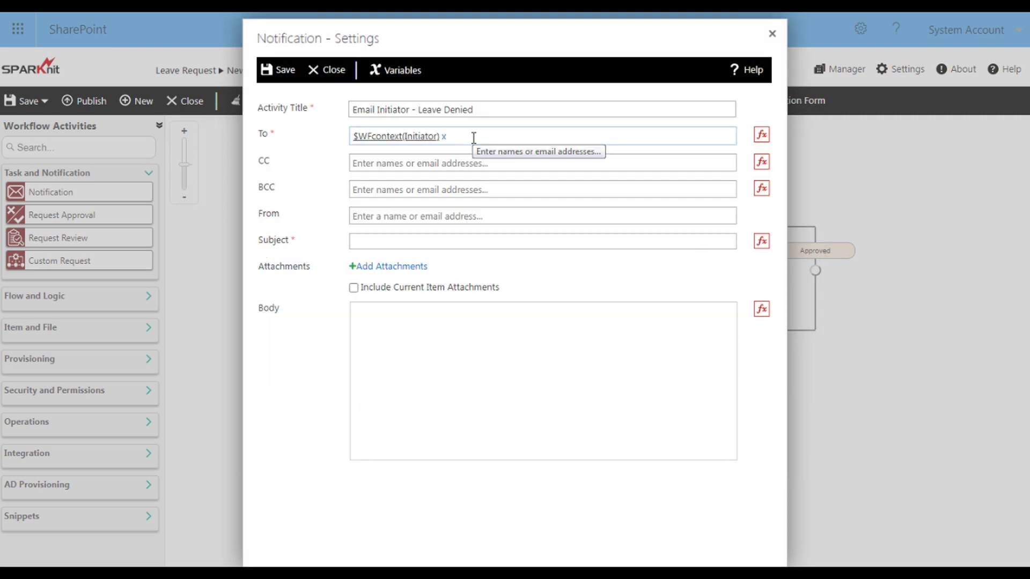
- Set the subject to the initiator's display name followed by 'Leave Request'
{"action": "left_click", "coordinate": [398, 246]}
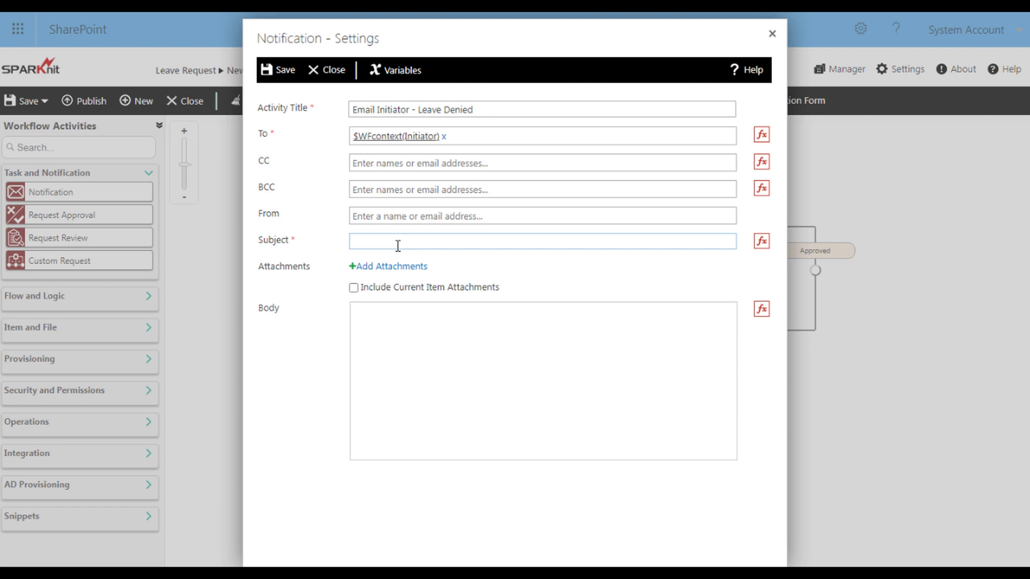
{"action": "left_click", "coordinate": [761, 241]}
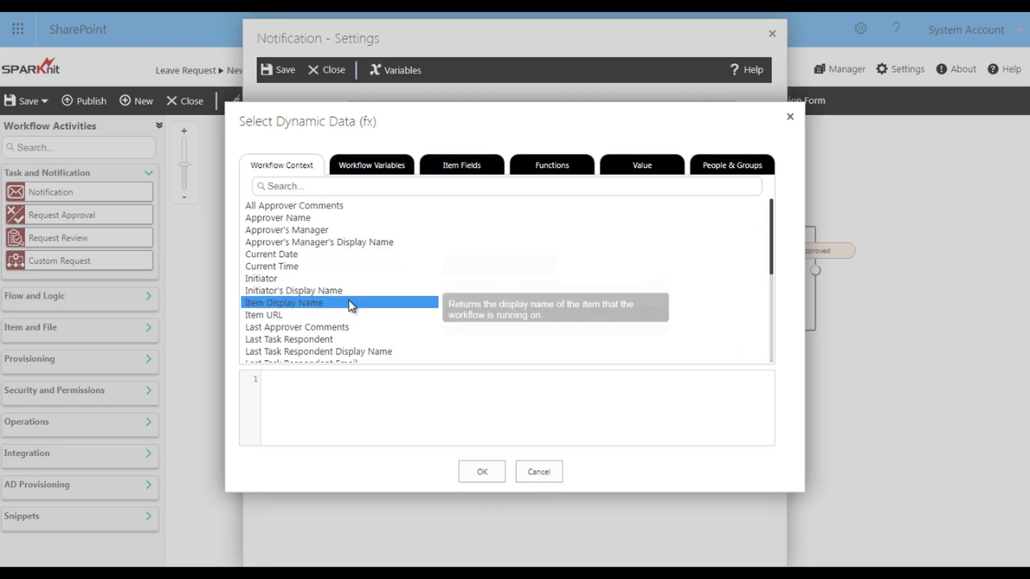
{"action": "double_click", "coordinate": [319, 291]}
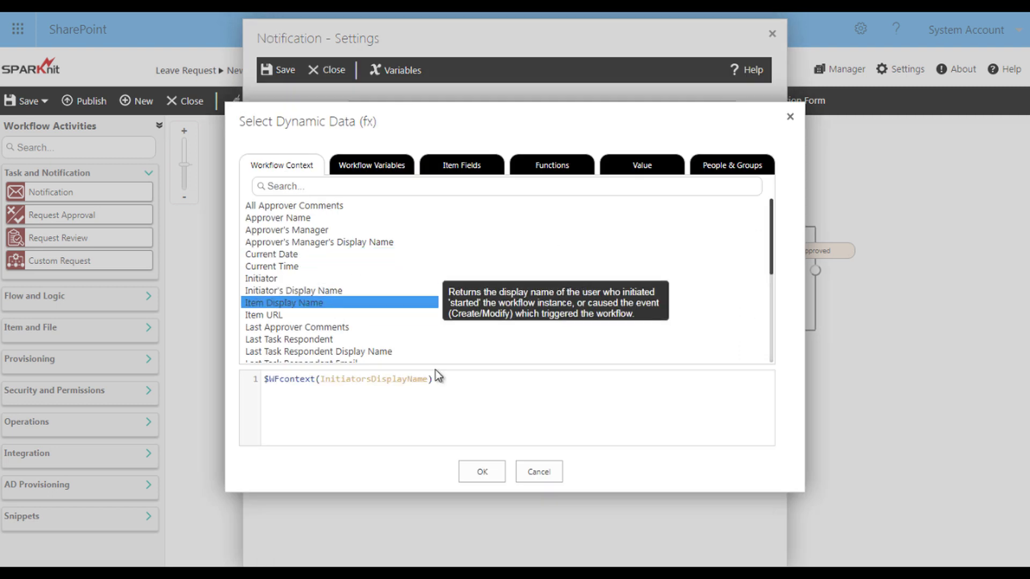
{"action": "left_click", "coordinate": [482, 472]}
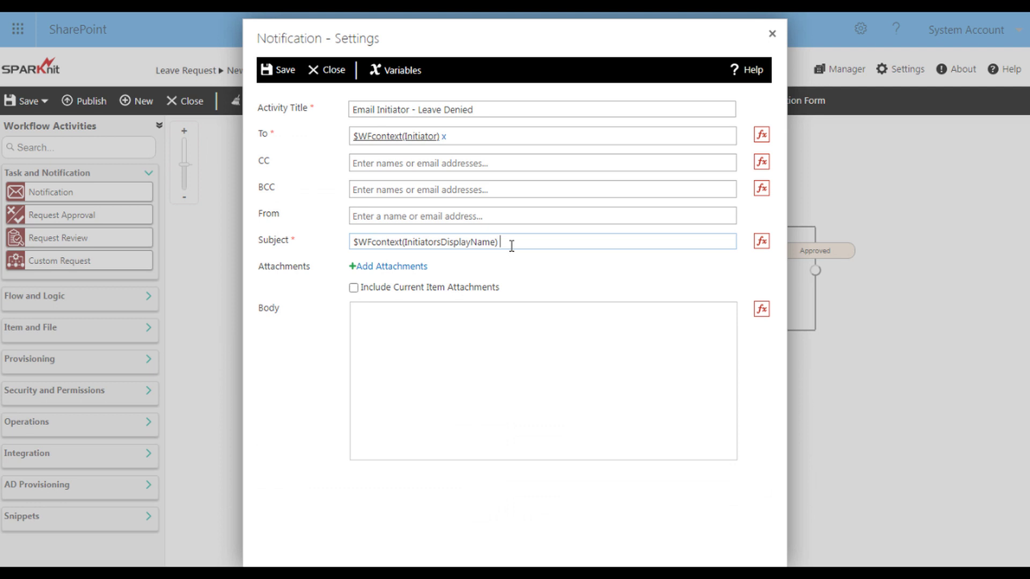
{"action": "type", "text": "Leave Request"}
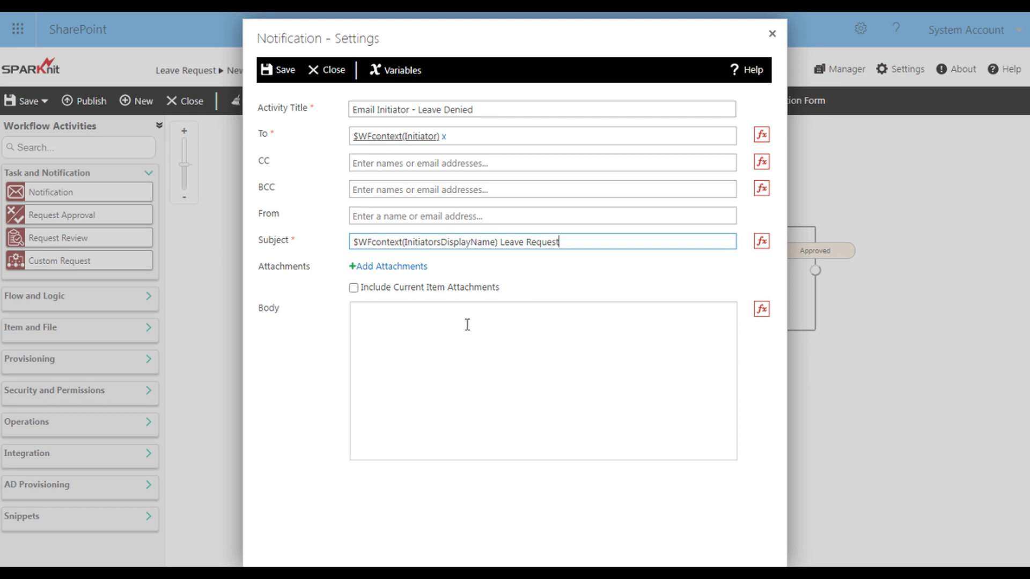
- Write a body greeting the initiator by display name, stating the leave request was denied, and save
{"action": "left_click", "coordinate": [436, 320]}
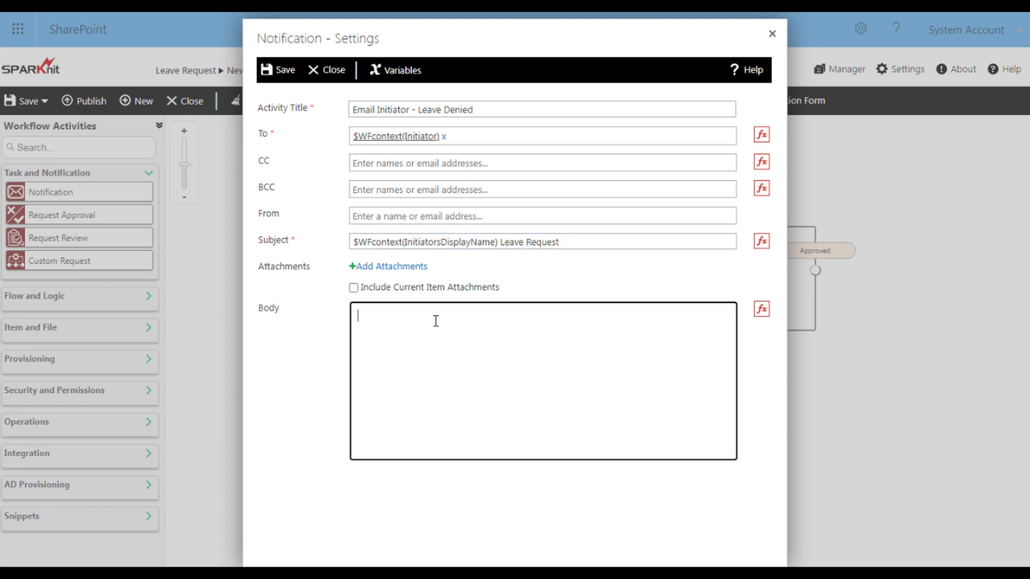
{"action": "type", "text": "Hi"}
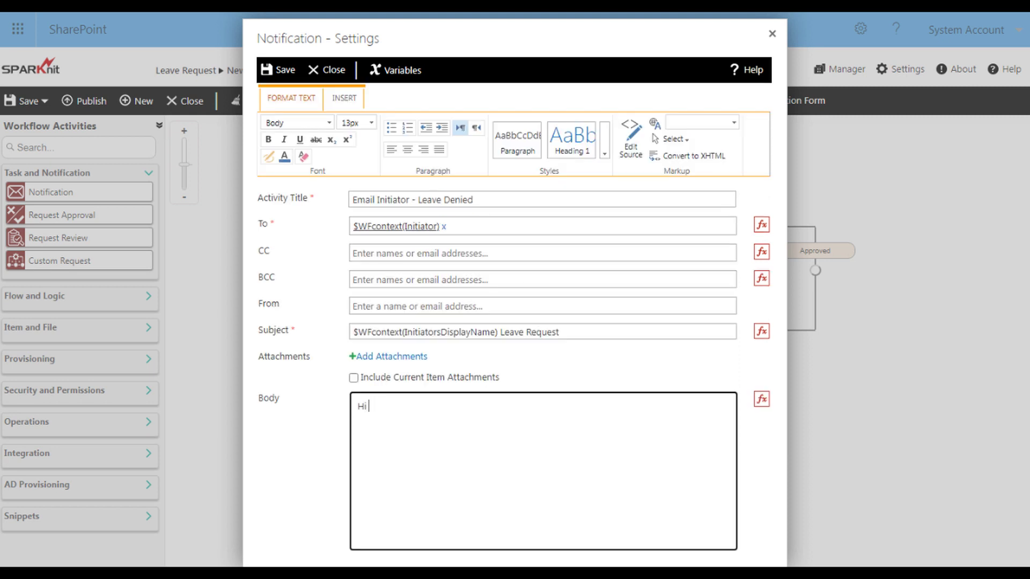
{"action": "left_click", "coordinate": [762, 400]}
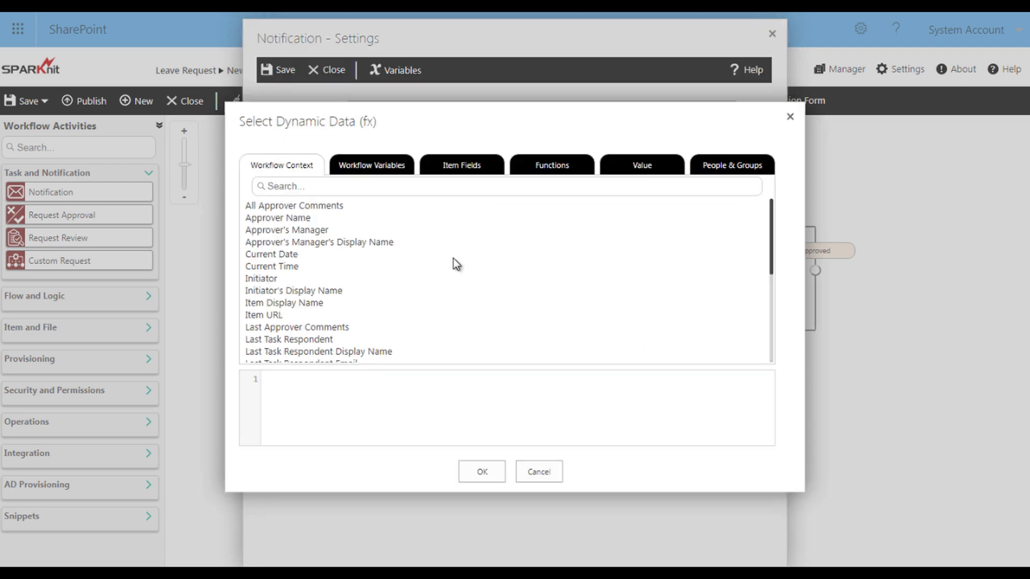
{"action": "double_click", "coordinate": [313, 292]}
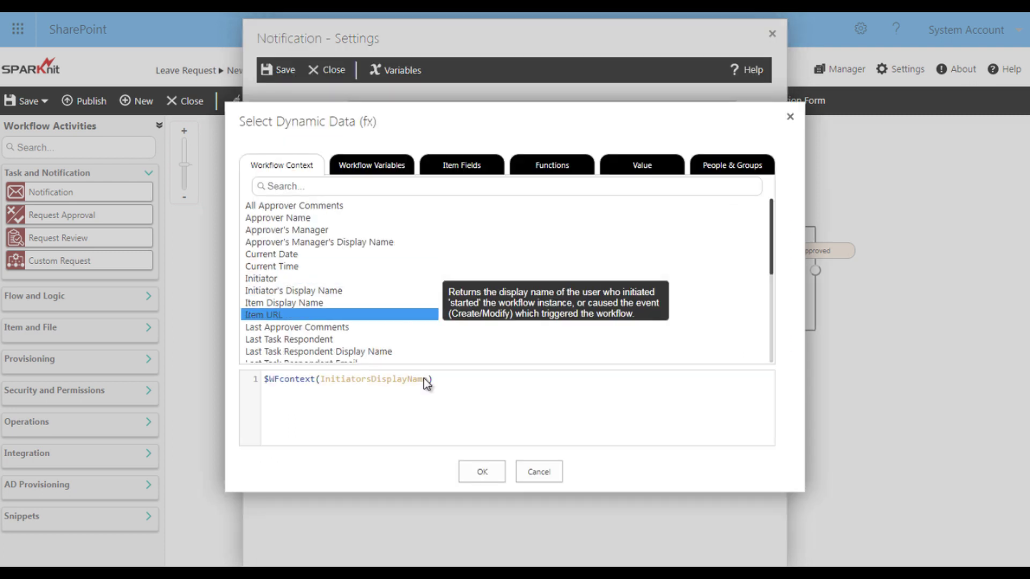
{"action": "left_click", "coordinate": [485, 473]}
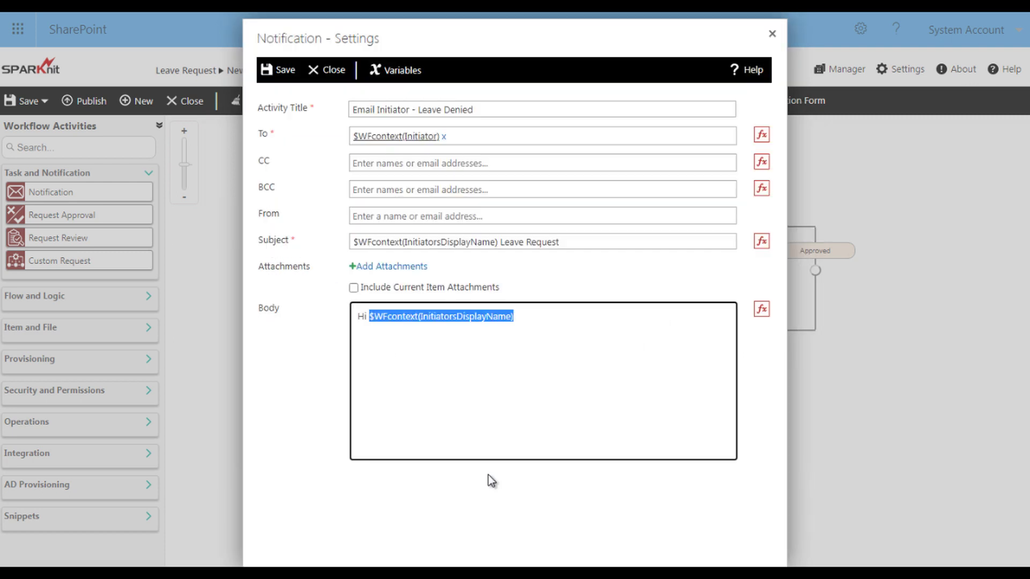
{"action": "left_click", "coordinate": [519, 317]}
{"action": "key", "text": "Return"}
{"action": "type", "text": "Your"}
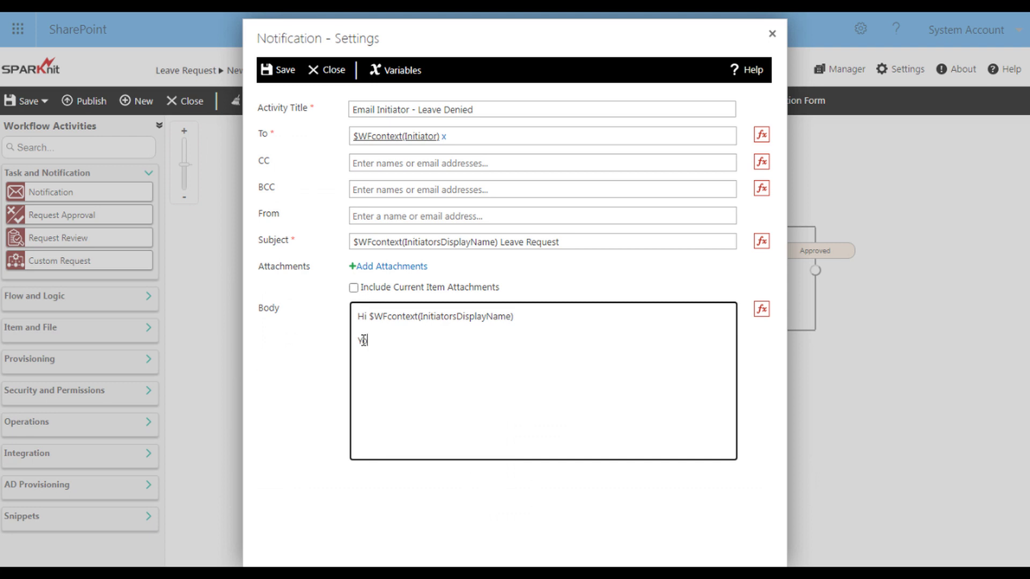
{"action": "type", "text": "request for leave has been denied.  Please see your Manager for more information."}
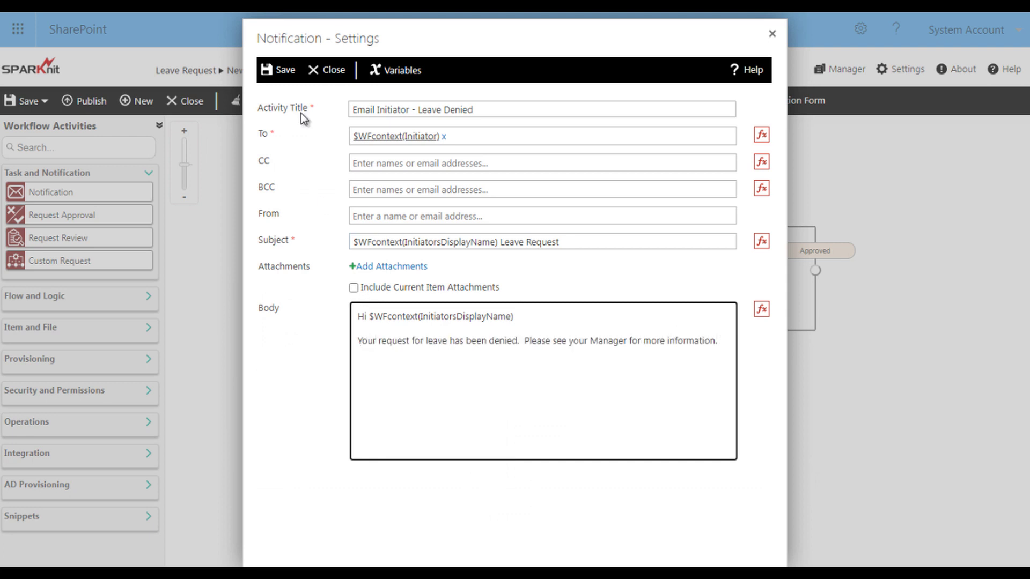
{"action": "left_click", "coordinate": [277, 72]}
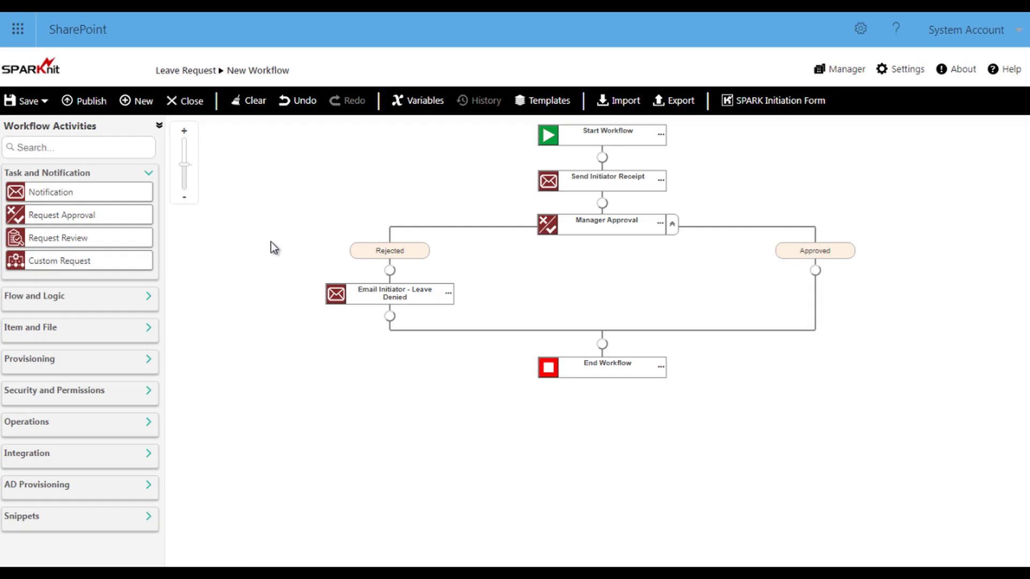
- Add a Set Workflow Status step below the denial email, set to Reject and titled 'Set Workflow Status Reject'
{"action": "left_click", "coordinate": [151, 427]}
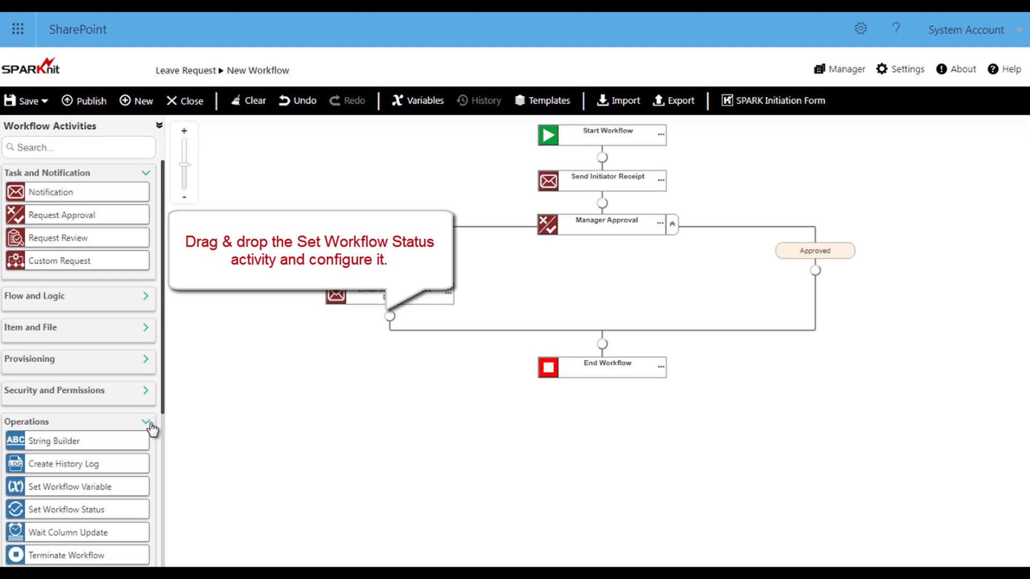
{"action": "left_click_drag", "start_coordinate": [58, 512], "coordinate": [392, 326]}
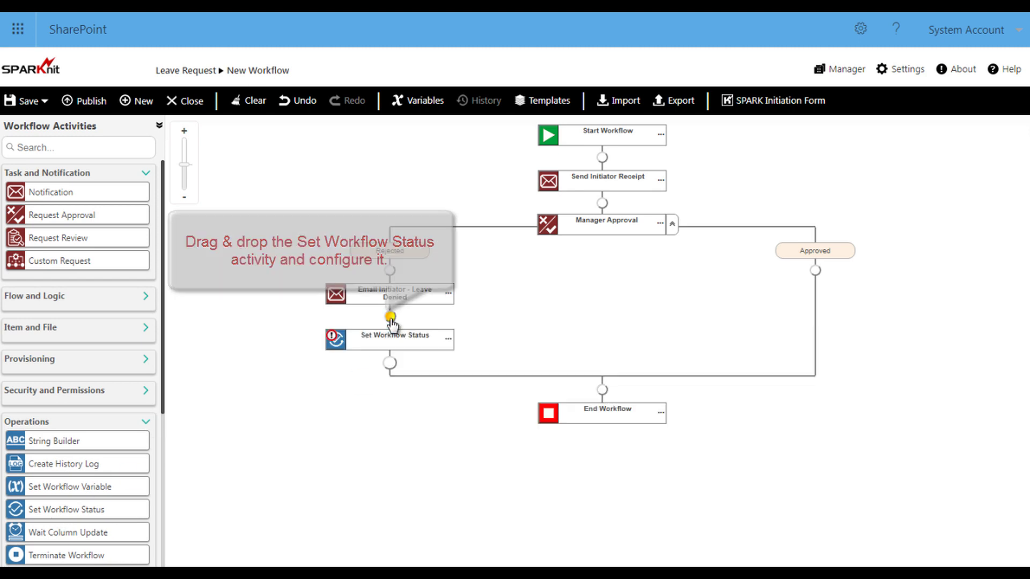
{"action": "left_click", "coordinate": [448, 340]}
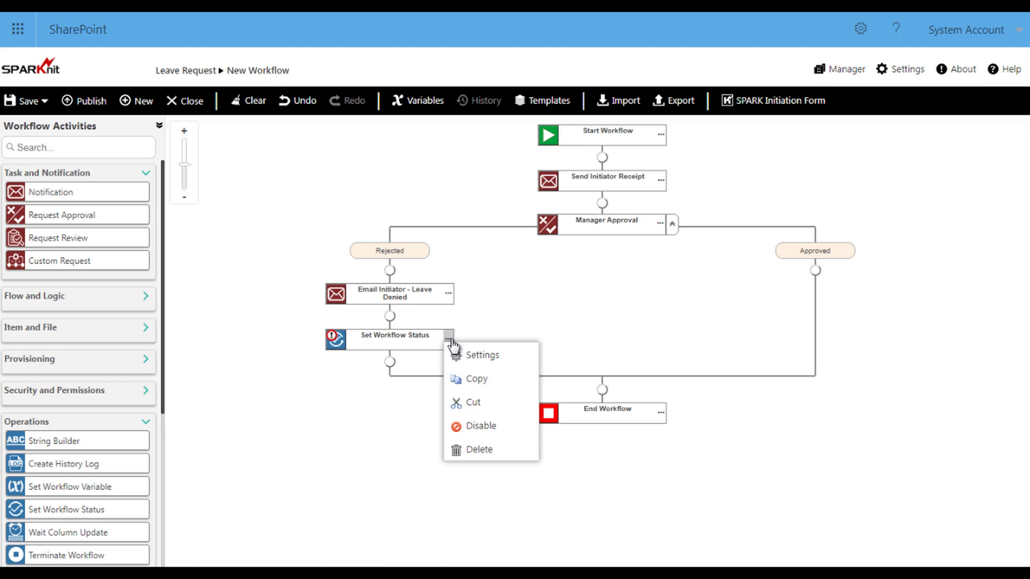
{"action": "left_click", "coordinate": [472, 355]}
{"action": "left_click", "coordinate": [406, 311]}
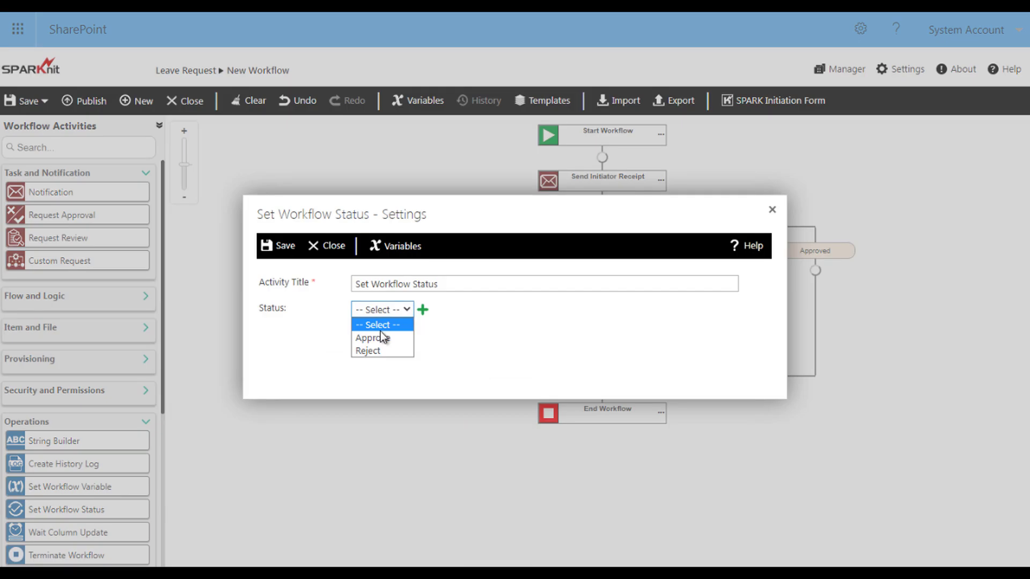
{"action": "left_click", "coordinate": [376, 350]}
{"action": "left_click", "coordinate": [448, 290]}
{"action": "type", "text": "Re"}
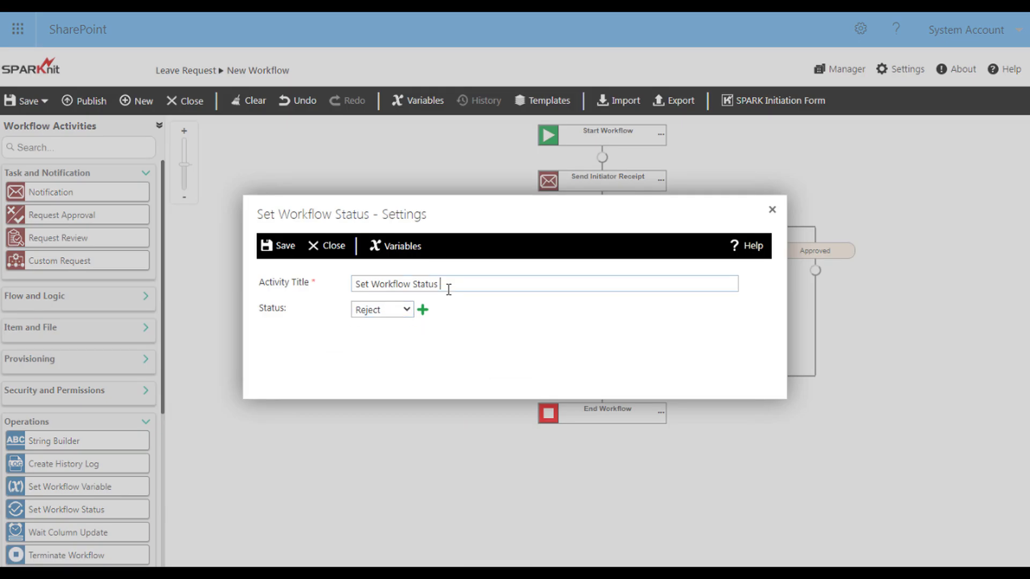
{"action": "type", "text": "ject"}
{"action": "left_click", "coordinate": [285, 246]}
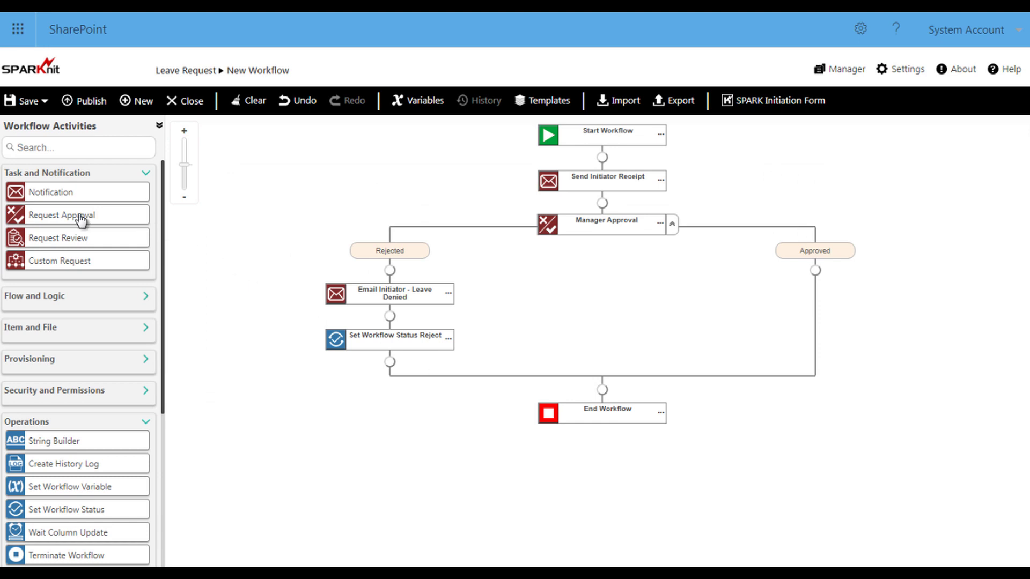
- Add an approval step on the manager's Approved branch and retitle it HR Approval
{"action": "left_click_drag", "start_coordinate": [81, 219], "coordinate": [814, 271]}
{"action": "left_click", "coordinate": [873, 290]}
{"action": "left_click", "coordinate": [887, 304]}
{"action": "left_click_drag", "start_coordinate": [356, 104], "coordinate": [288, 109]}
{"action": "key", "text": "BackSpace"}
{"action": "type", "text": "HR Approval"}
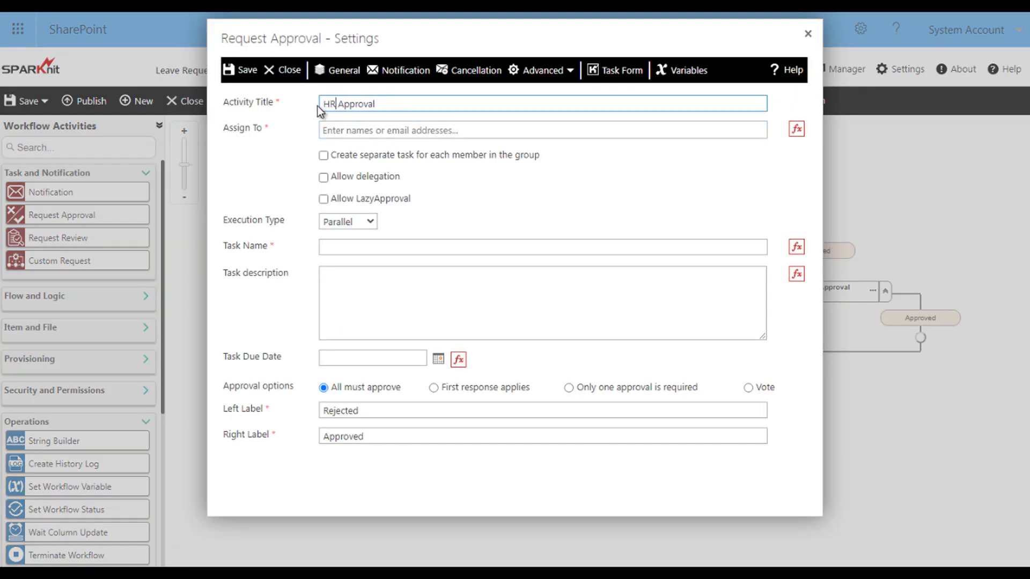
- Assign the suggested approver and allow delegation and LazyApproval replies
{"action": "left_click", "coordinate": [346, 132]}
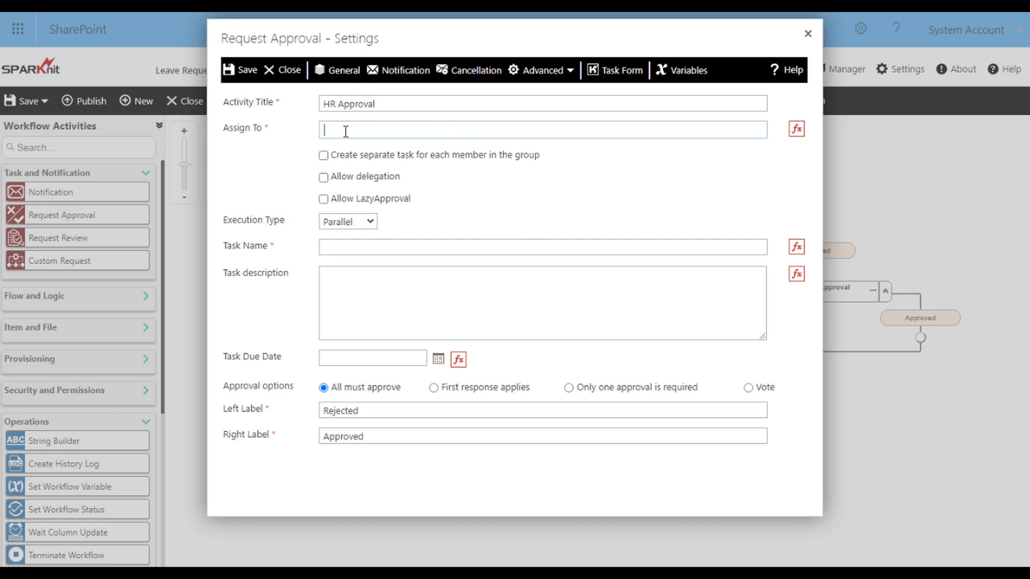
{"action": "type", "text": "jim"}
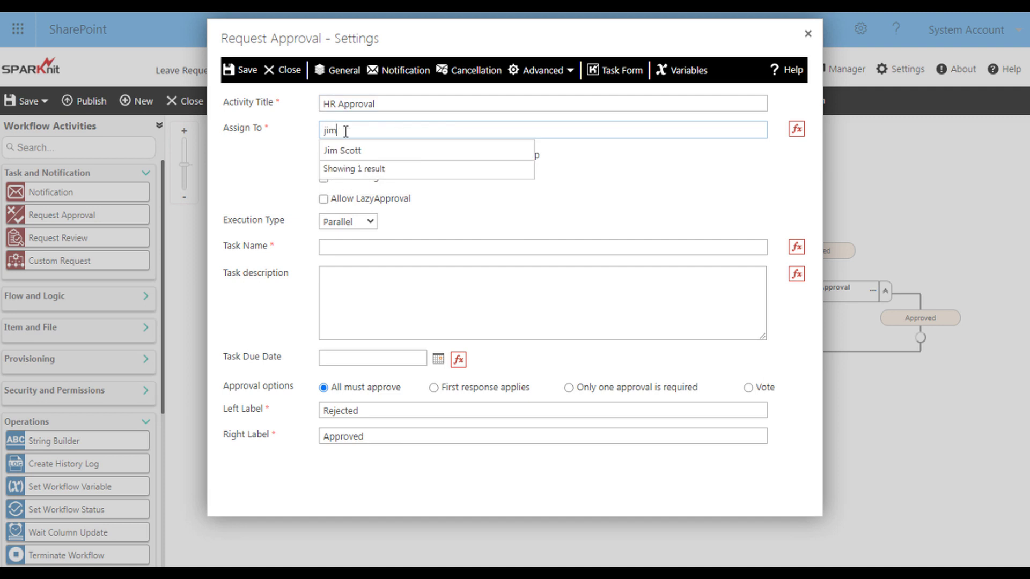
{"action": "left_click", "coordinate": [346, 151]}
{"action": "left_click", "coordinate": [324, 178]}
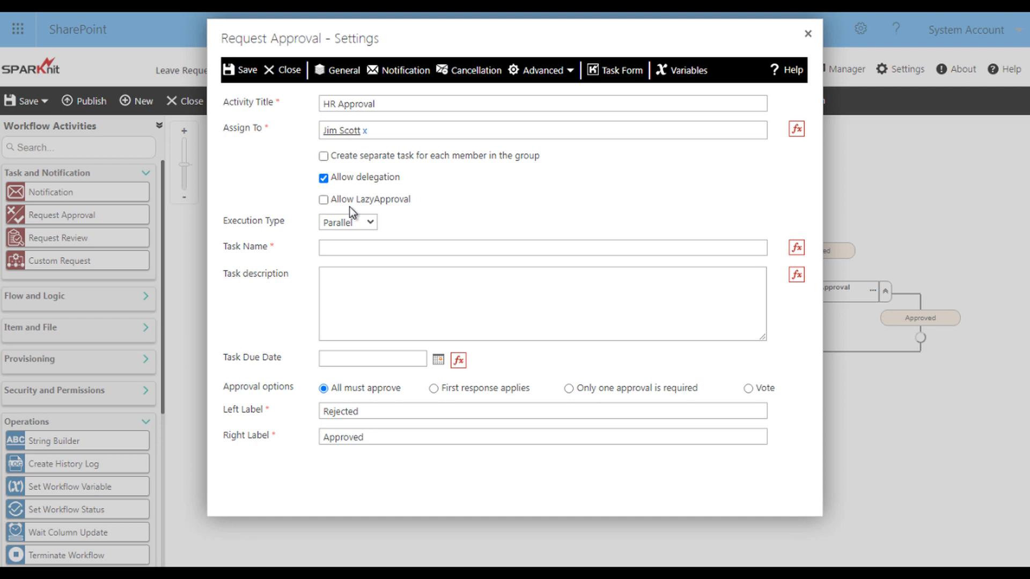
{"action": "left_click", "coordinate": [323, 200]}
- Name the task 'HR Approval' and paste an AddDays formula as its due date
{"action": "type", "text": "HR Approval"}
{"action": "left_click", "coordinate": [345, 358]}
{"action": "type", "text": "Fcontext(CurrentDate),1"}
{"action": "left_click", "coordinate": [412, 368]}
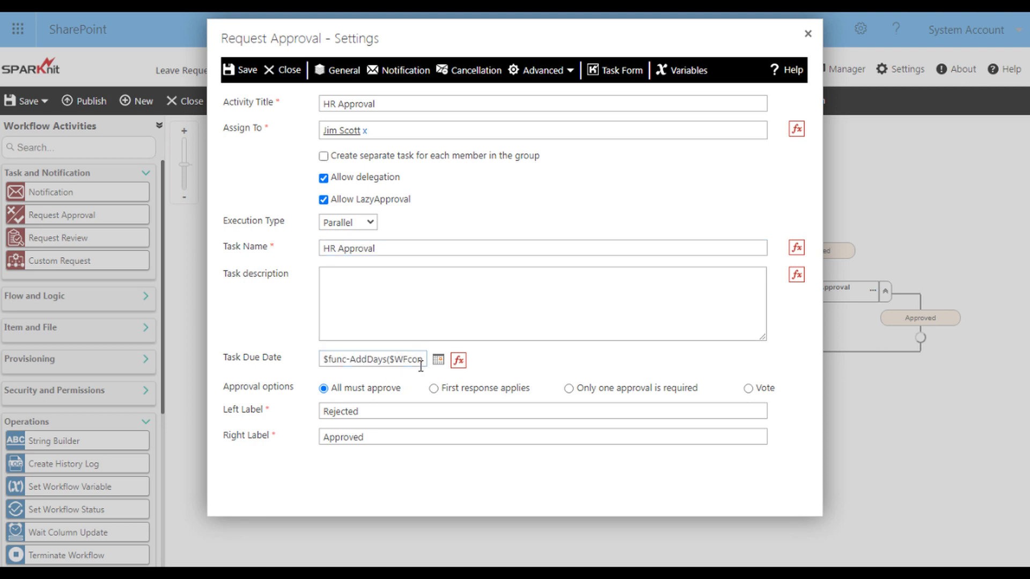
- Review the HR Approval notification email's subject and body, then save the step
{"action": "left_click", "coordinate": [405, 71]}
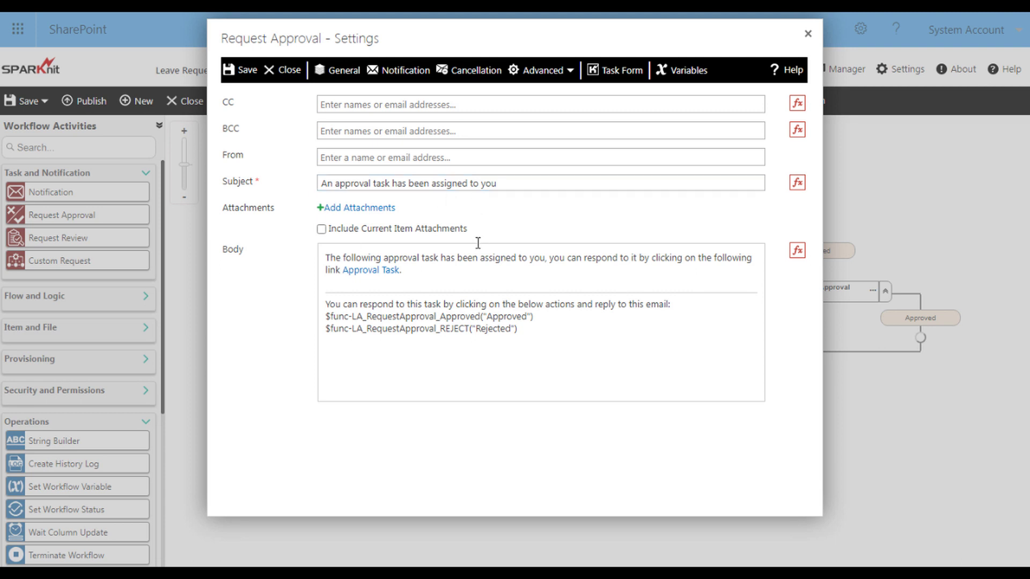
{"action": "left_click", "coordinate": [243, 72]}
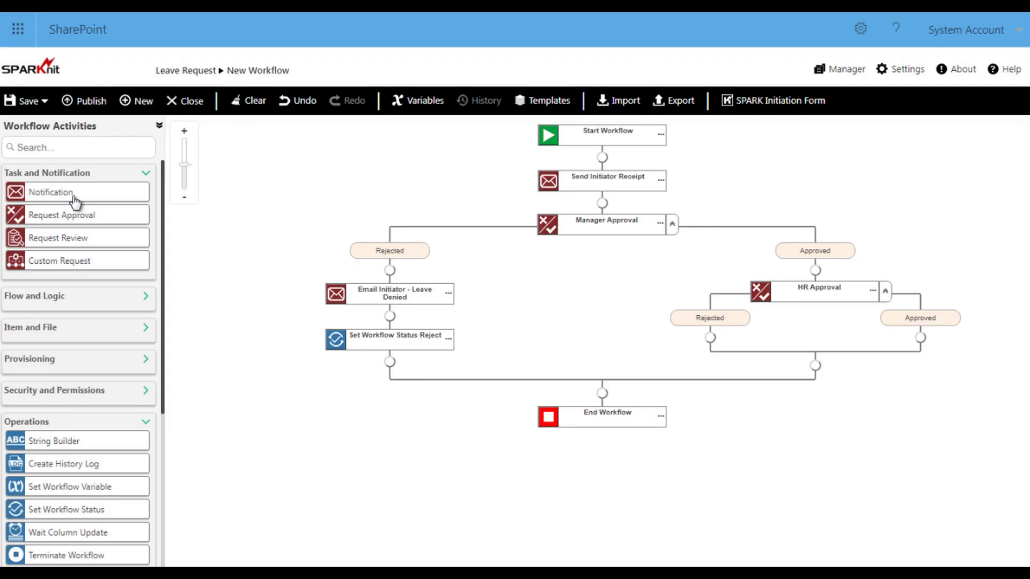
- Add and save an 'Email Initiator - Leave Approved' notification under HR Approval's Approved branch
{"action": "left_click_drag", "start_coordinate": [62, 198], "coordinate": [917, 343]}
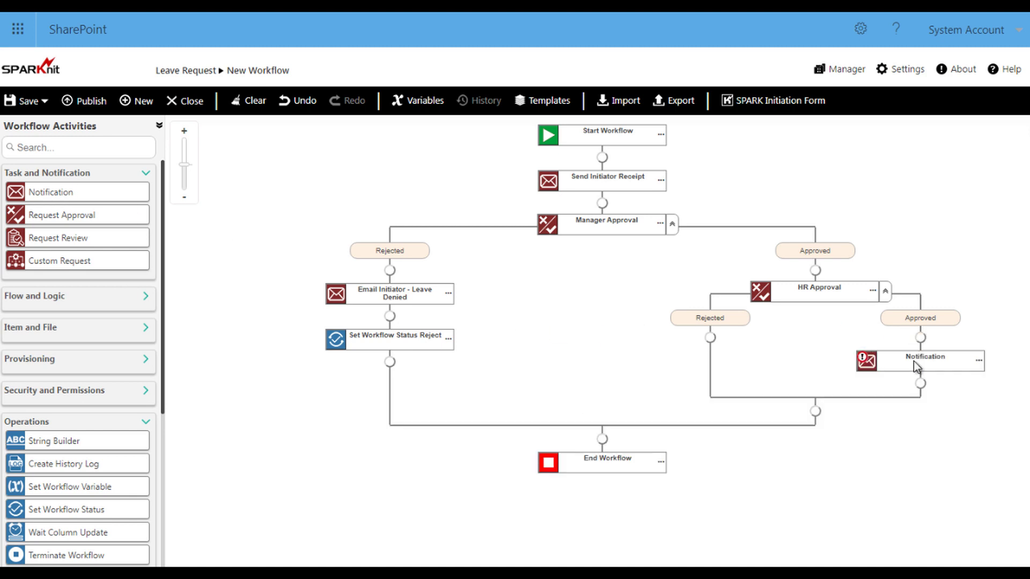
{"action": "left_click", "coordinate": [979, 358]}
{"action": "left_click", "coordinate": [988, 378]}
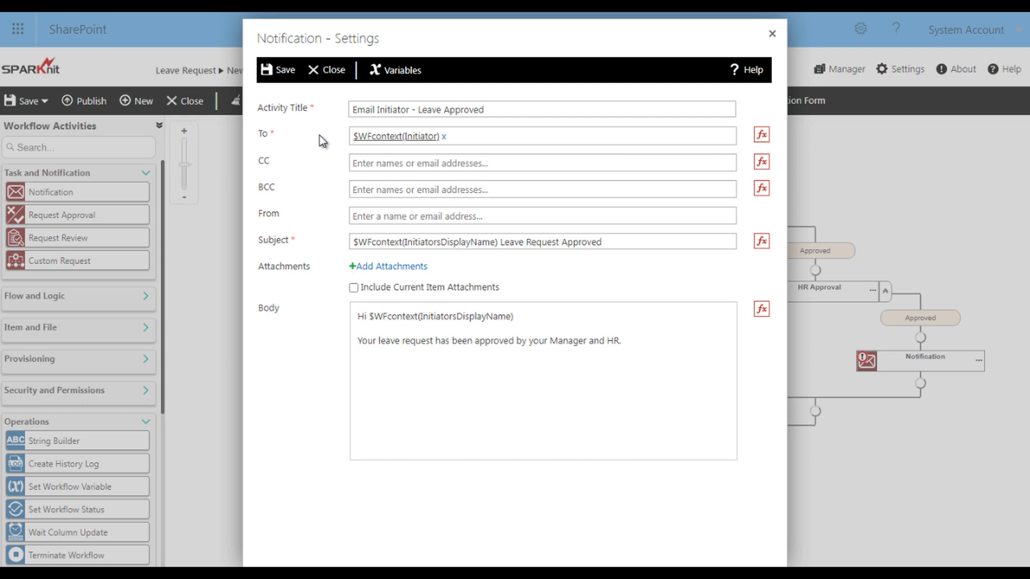
{"action": "left_click", "coordinate": [284, 73]}
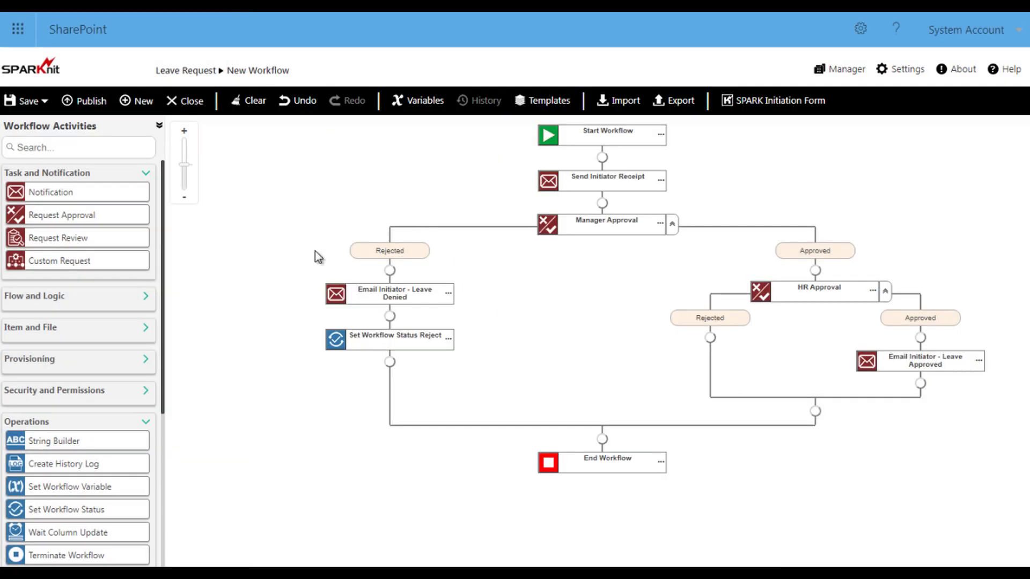
- Add and save an 'Email Initiator - Leave Denied' notification under the Rejected branch
{"action": "left_click_drag", "start_coordinate": [125, 195], "coordinate": [708, 337]}
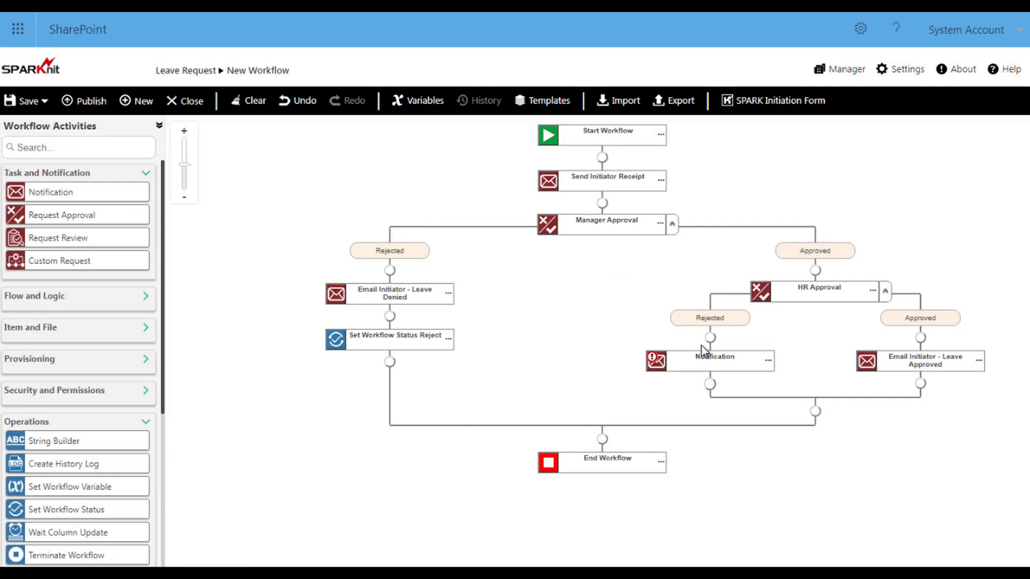
{"action": "double_click", "coordinate": [693, 356]}
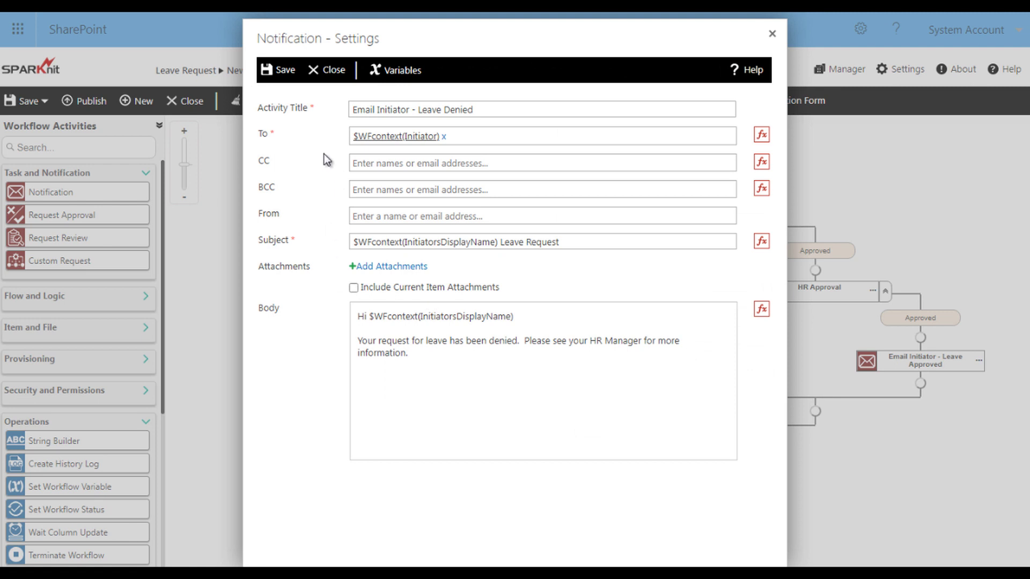
{"action": "left_click", "coordinate": [288, 77]}
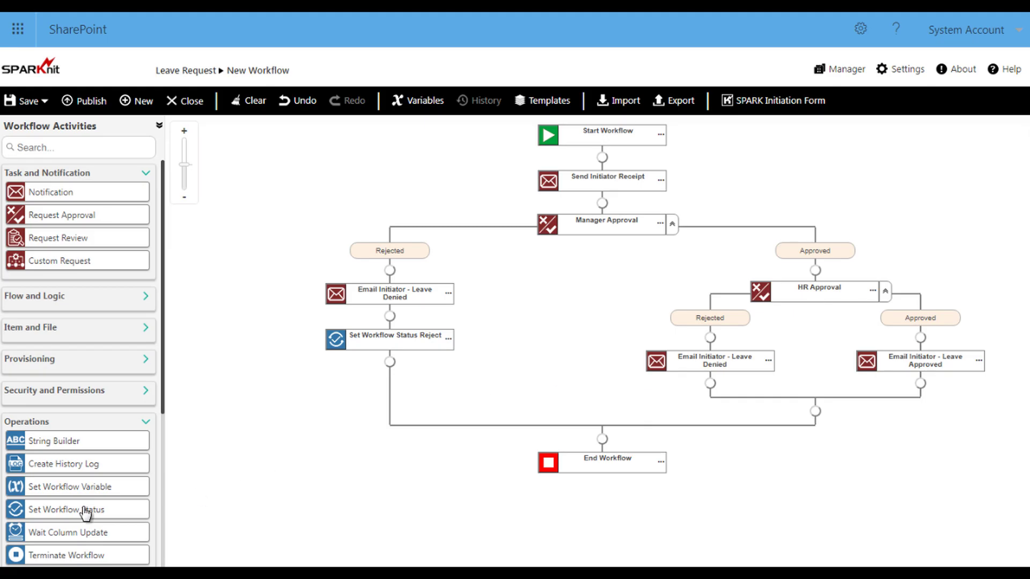
- Add a 'Set Workflow Status Approve' step with status Approve after the Leave Approved email
{"action": "left_click_drag", "start_coordinate": [83, 512], "coordinate": [915, 399]}
{"action": "left_click", "coordinate": [979, 406]}
{"action": "left_click", "coordinate": [998, 423]}
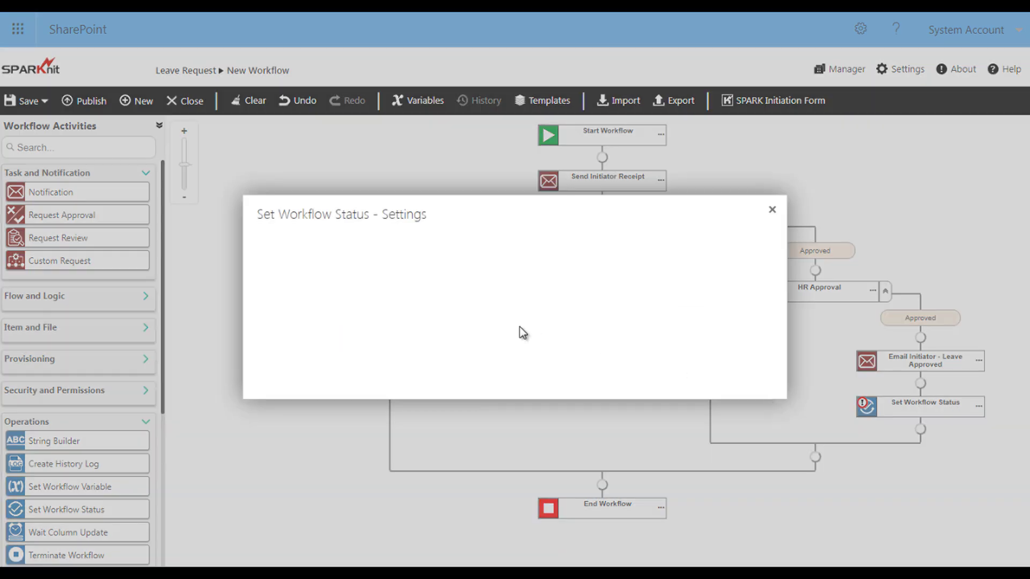
{"action": "left_click", "coordinate": [406, 310]}
{"action": "left_click", "coordinate": [388, 337]}
{"action": "left_click", "coordinate": [449, 285]}
{"action": "type", "text": "Approve"}
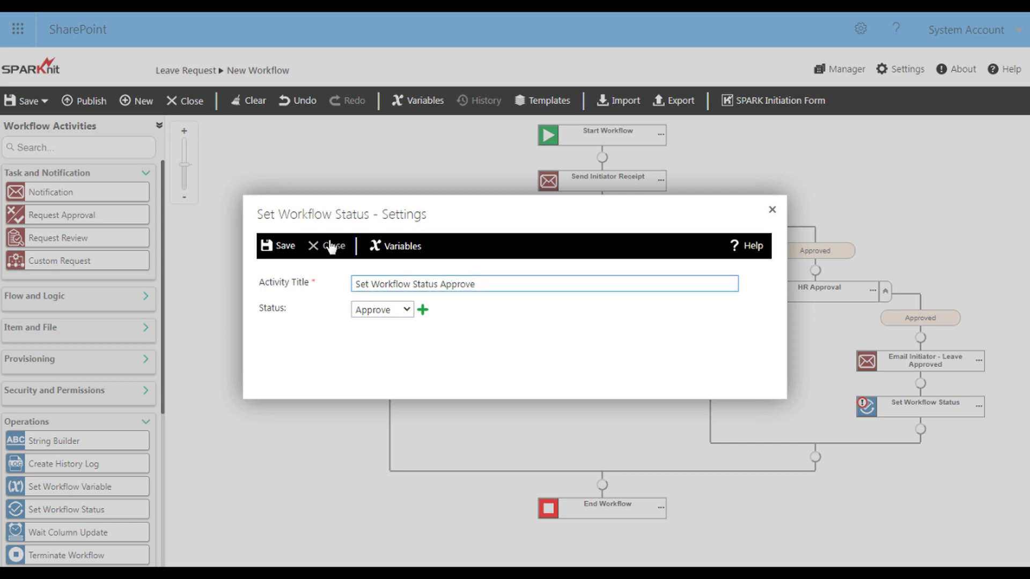
{"action": "left_click", "coordinate": [283, 247]}
- Add a 'Set Workflow Status Reject' step with status Reject after the Leave Denied email
{"action": "left_click_drag", "start_coordinate": [98, 510], "coordinate": [711, 384]}
{"action": "left_click", "coordinate": [767, 408]}
{"action": "left_click", "coordinate": [781, 422]}
{"action": "left_click", "coordinate": [406, 310]}
{"action": "left_click", "coordinate": [368, 350]}
{"action": "left_click", "coordinate": [444, 284]}
{"action": "type", "text": "Reject"}
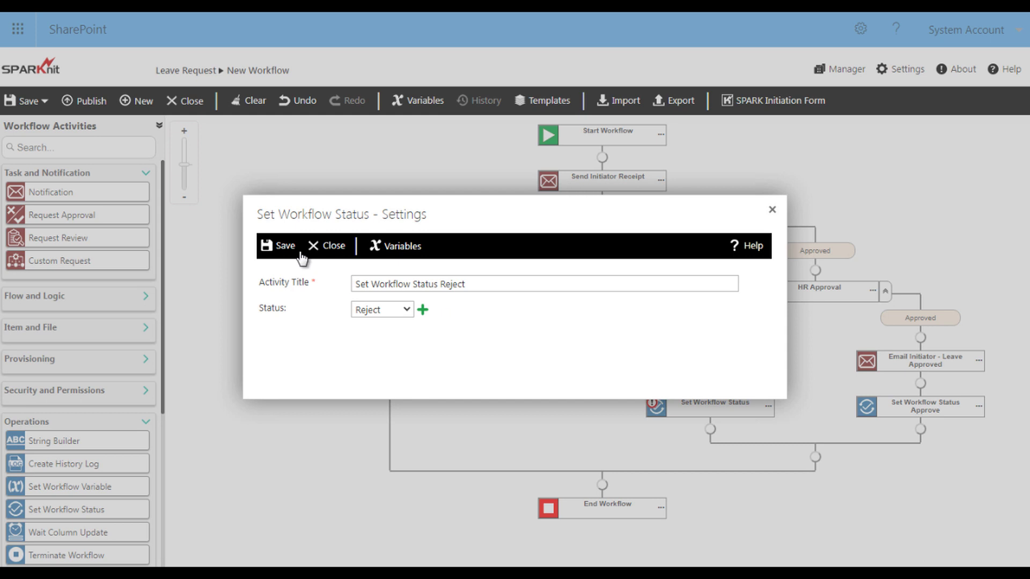
{"action": "left_click", "coordinate": [279, 245]}
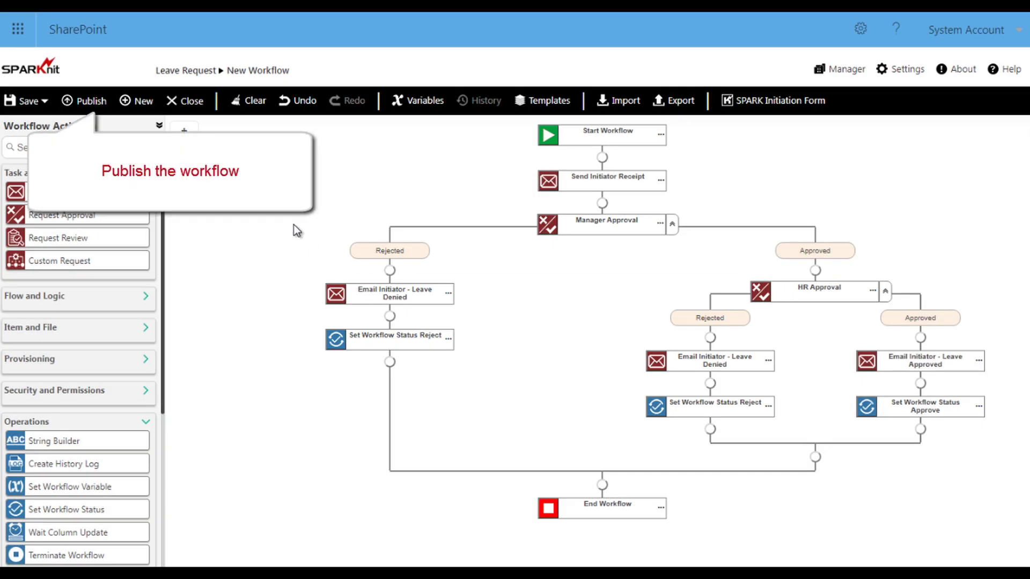
- Publish the workflow with the title Leave Request and dismiss the success message
{"action": "left_click", "coordinate": [91, 102]}
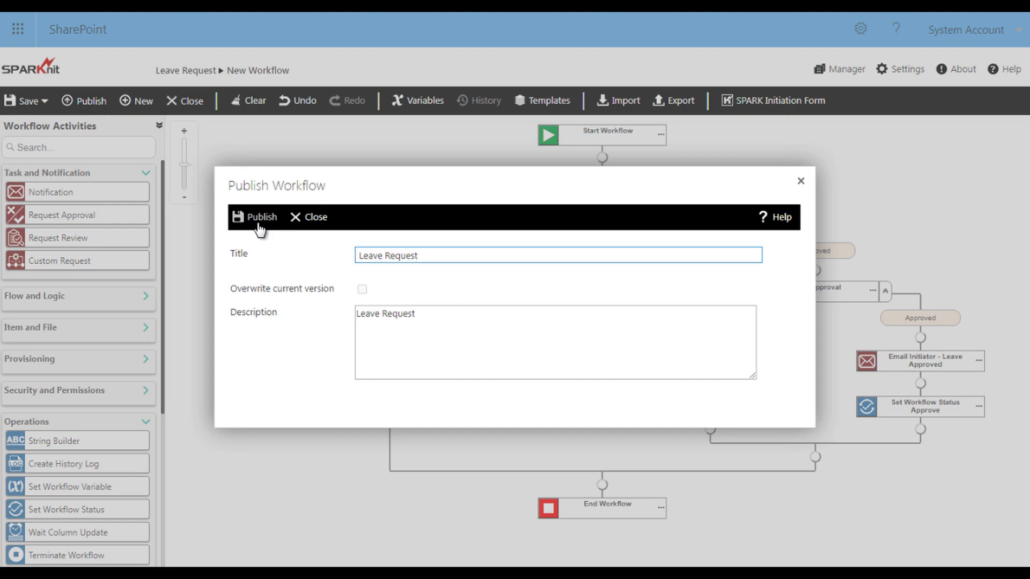
{"action": "left_click", "coordinate": [259, 228]}
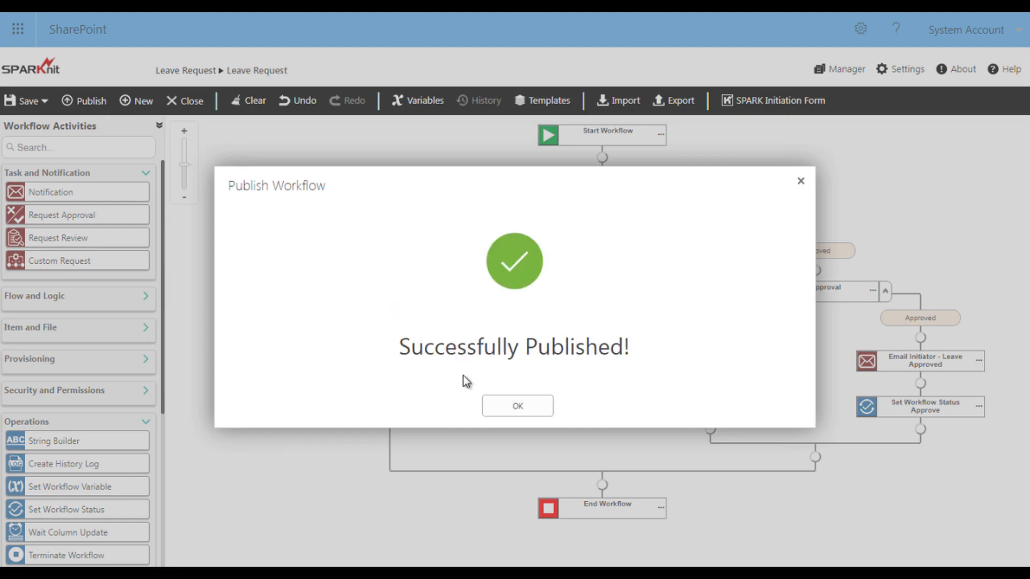
{"action": "left_click", "coordinate": [504, 406]}
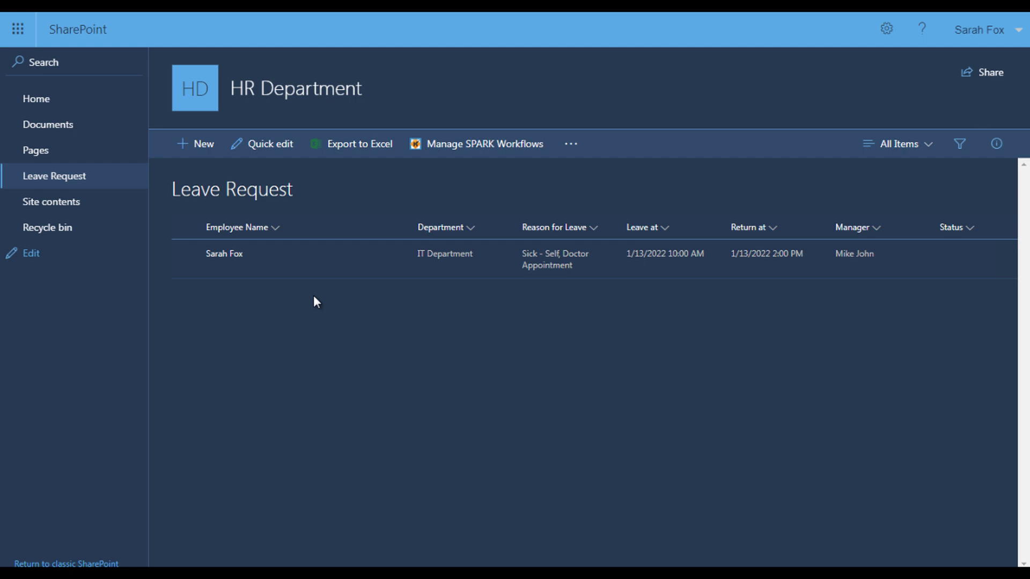
- Create and save a new Sick - Self leave request for 2/1/2022 for the employee
{"action": "left_click", "coordinate": [206, 143]}
{"action": "left_click", "coordinate": [640, 161]}
{"action": "type", "text": "Sarah Fox"}
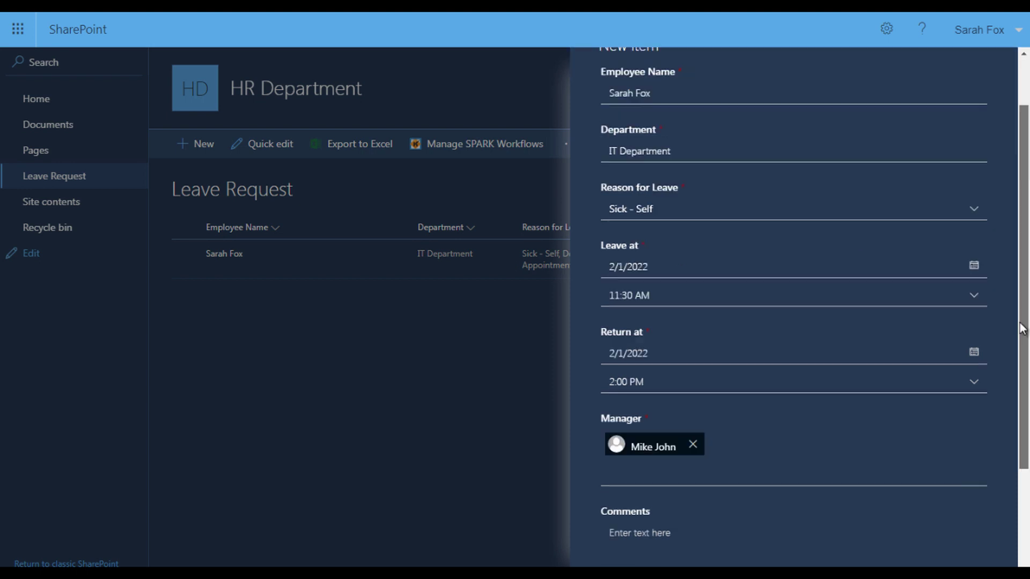
{"action": "scroll", "coordinate": [1019, 385], "scroll_direction": "down", "scroll_amount": 2}
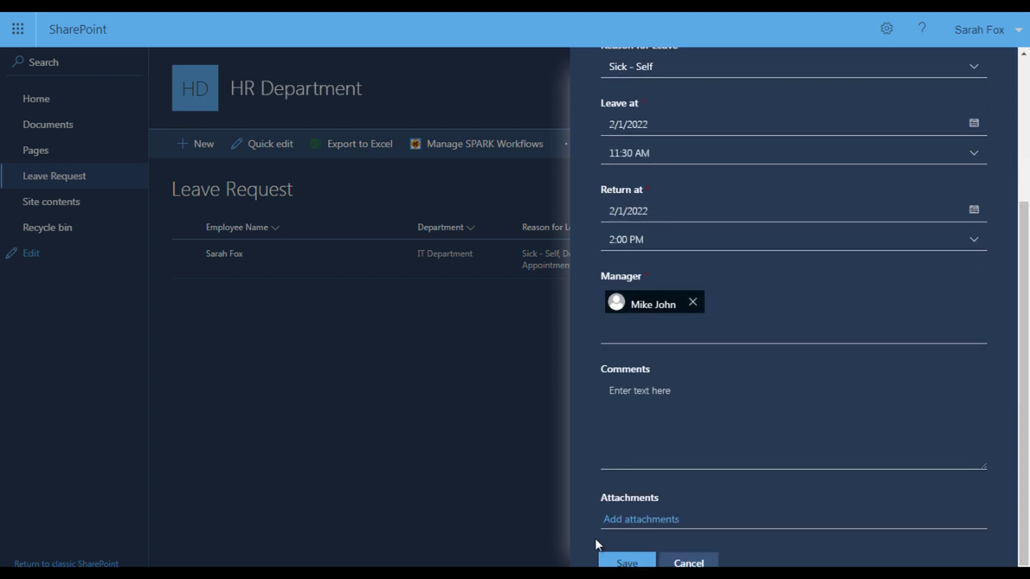
{"action": "left_click", "coordinate": [625, 563]}
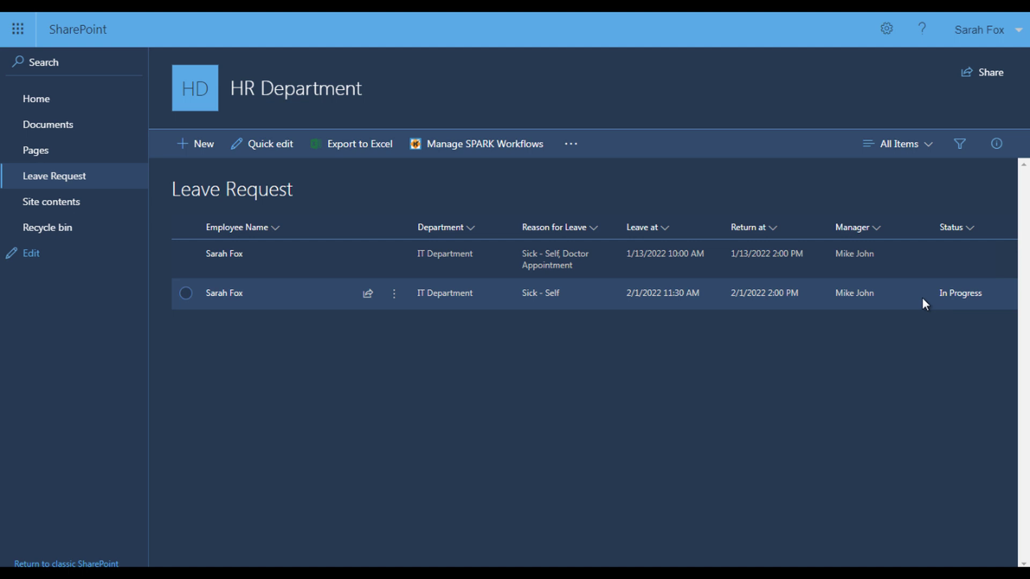
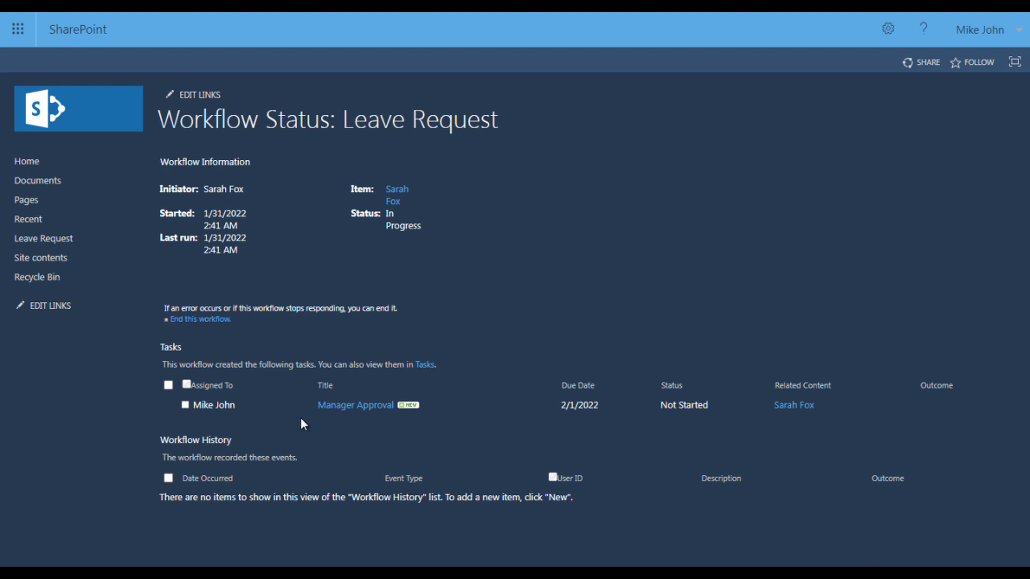
- Reject the 2/1/2022 sick-leave Manager Approval task with the comment 'Recuest Reject'
{"action": "left_click", "coordinate": [358, 406]}
{"action": "left_click", "coordinate": [140, 111]}
{"action": "type", "text": "Recuest Reject"}
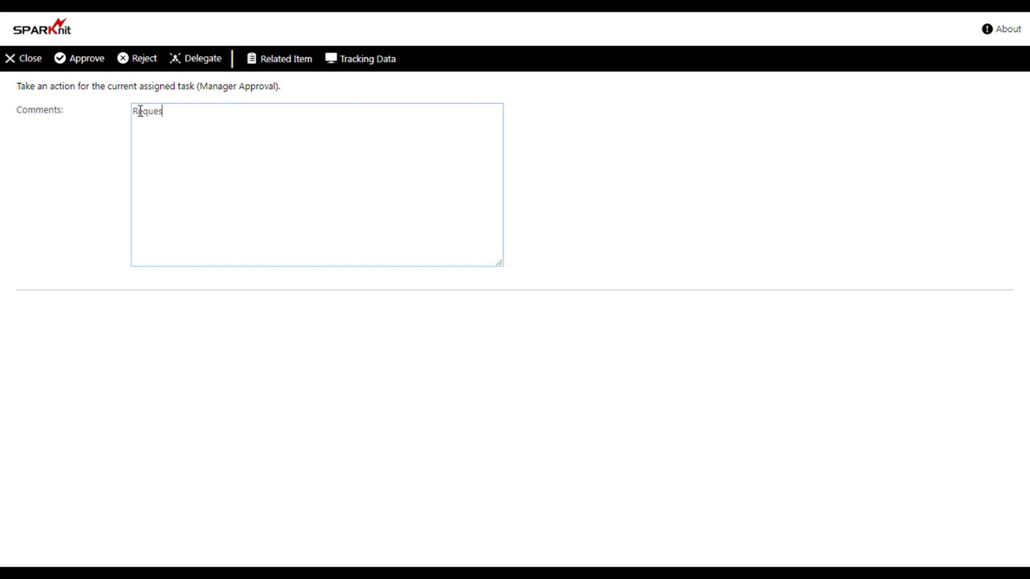
{"action": "left_click", "coordinate": [146, 61]}
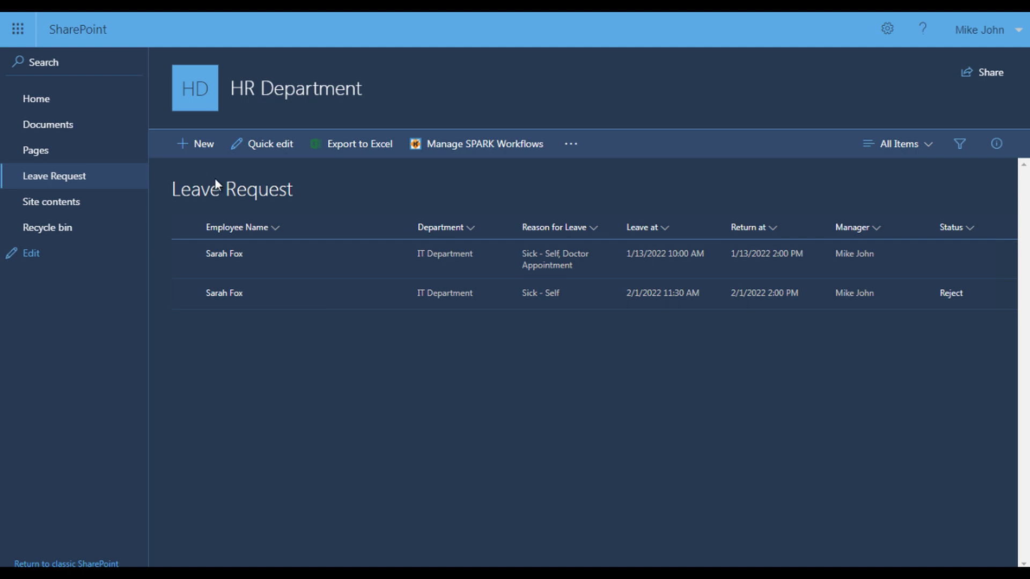
- Save a new IT Department vacation request for 2/3/2022, 9:00 AM to 4:00 PM
{"action": "left_click", "coordinate": [204, 144]}
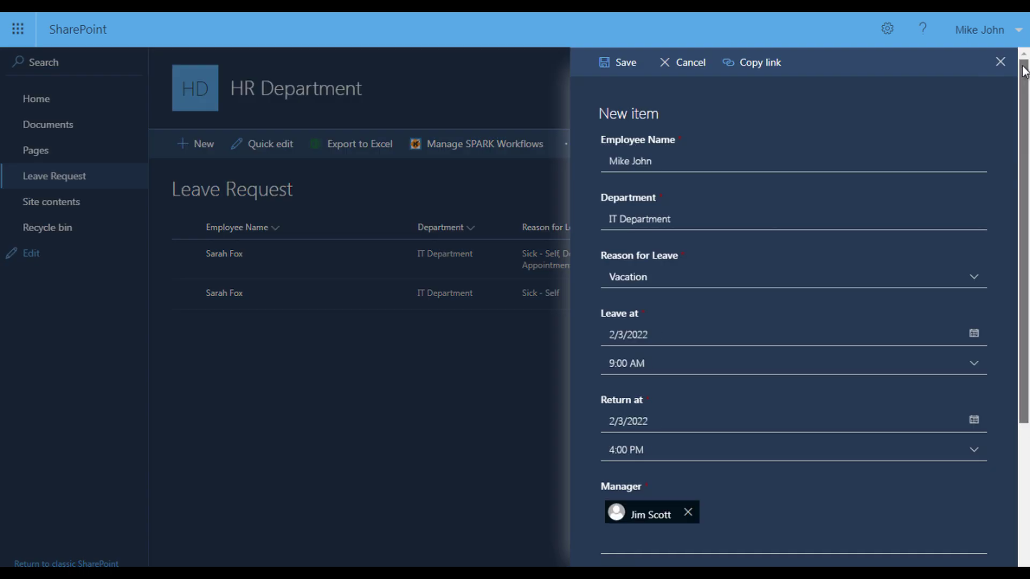
{"action": "left_click_drag", "start_coordinate": [1024, 71], "coordinate": [1023, 273]}
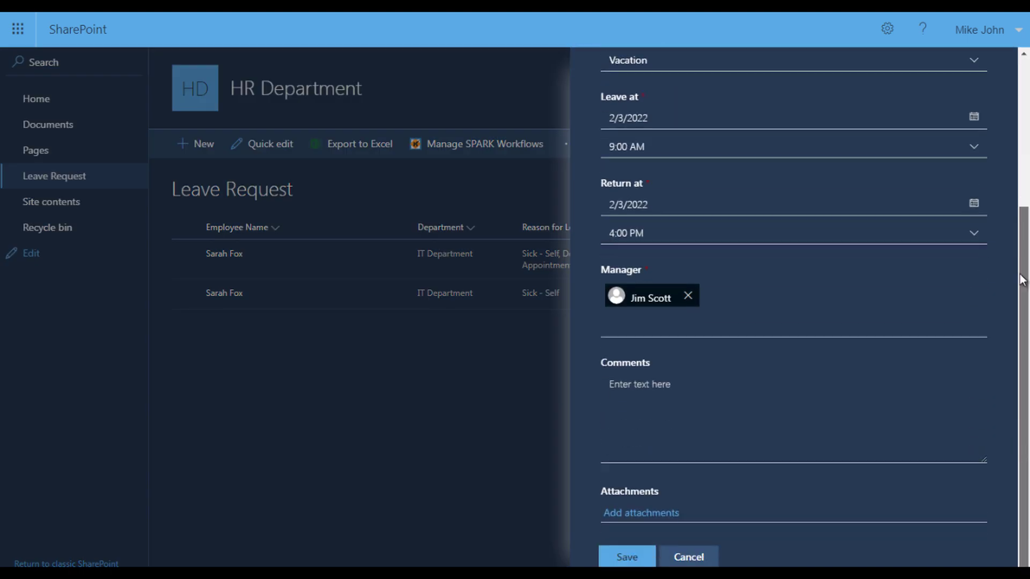
{"action": "left_click", "coordinate": [614, 552]}
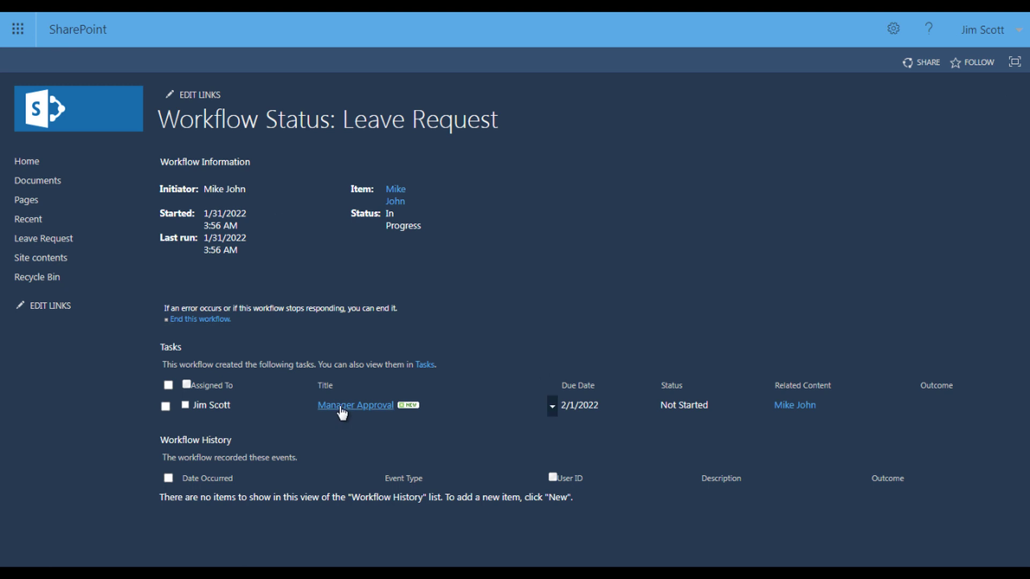
- Enter the comment 'approve' on the vacation request's Manager Approval task form
{"action": "left_click", "coordinate": [355, 405]}
{"action": "type", "text": "approve"}
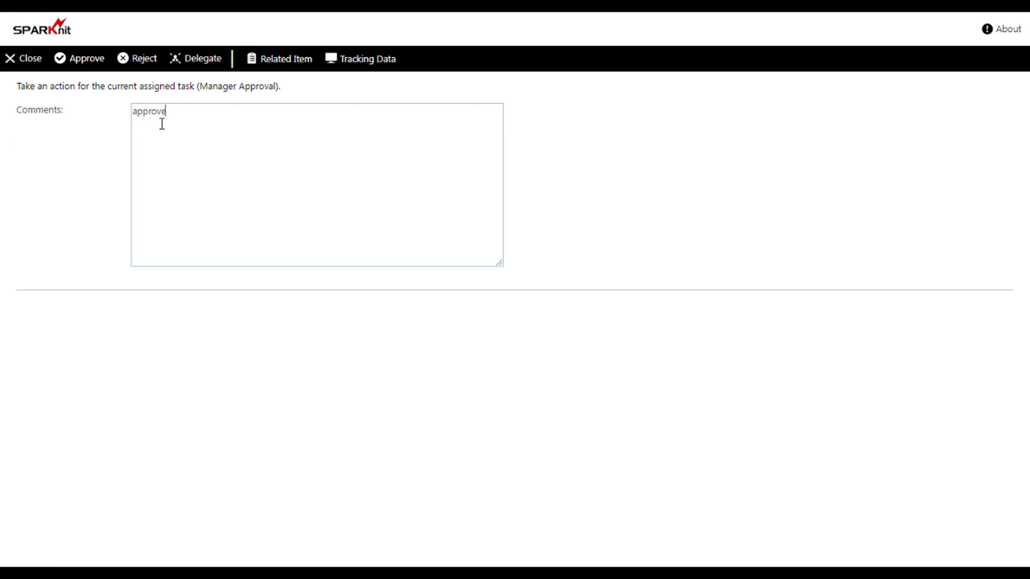
{"action": "left_click", "coordinate": [86, 59]}
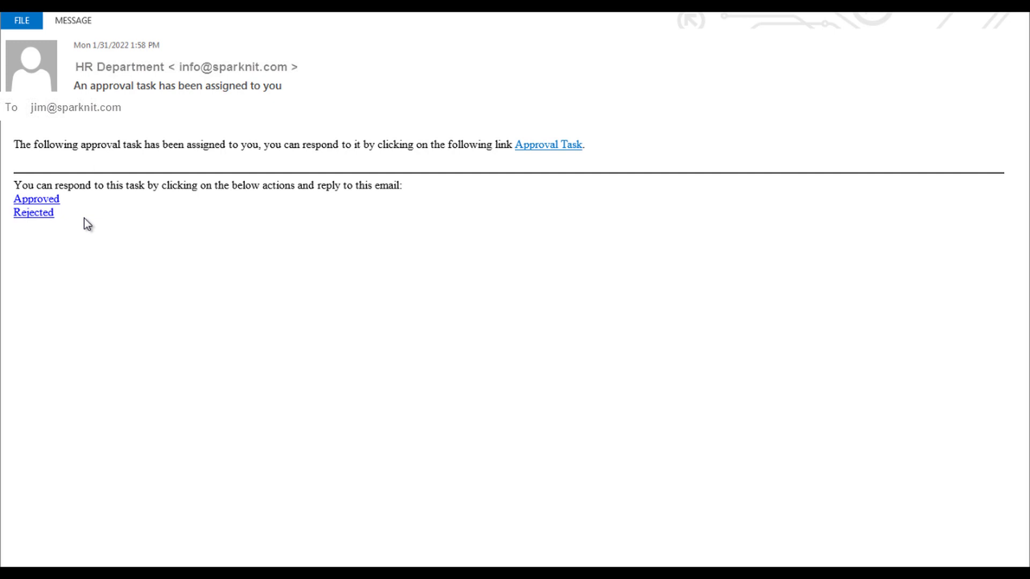
- Send an Approved reply to the task email with the body 'Request Approve'
{"action": "left_click", "coordinate": [39, 200]}
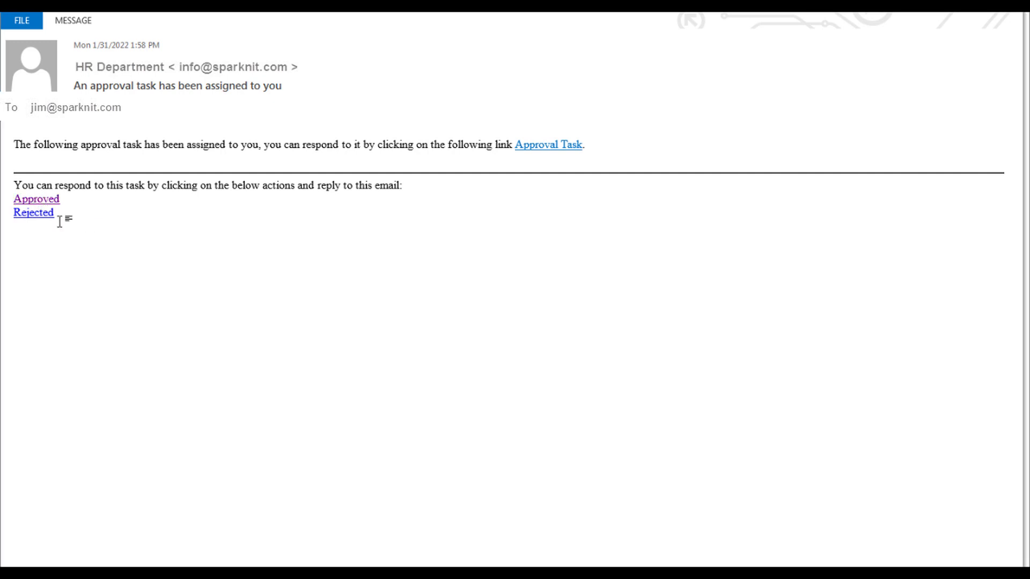
{"action": "type", "text": "Request Approve"}
{"action": "left_click", "coordinate": [54, 217]}
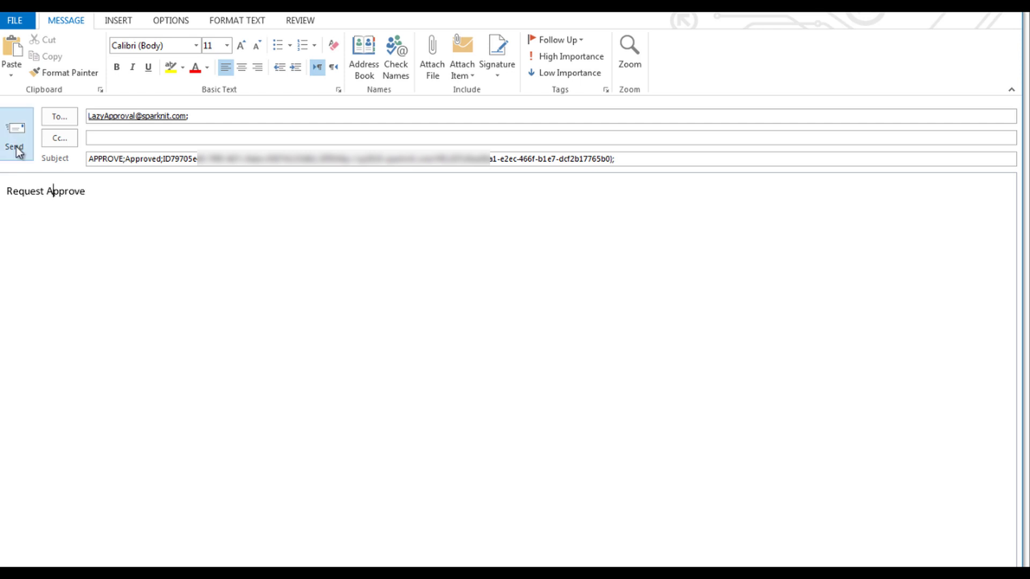
{"action": "left_click", "coordinate": [18, 150]}
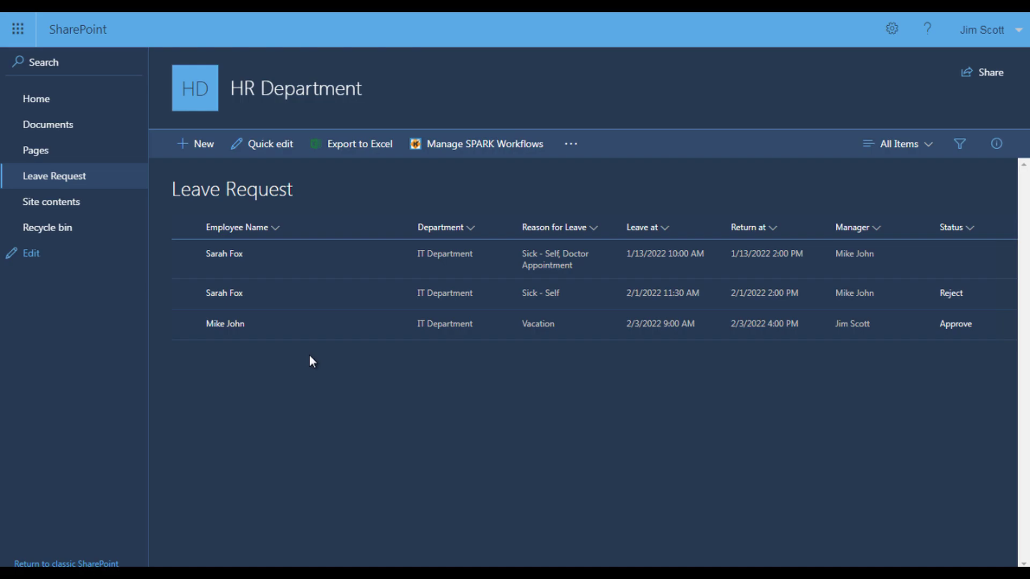